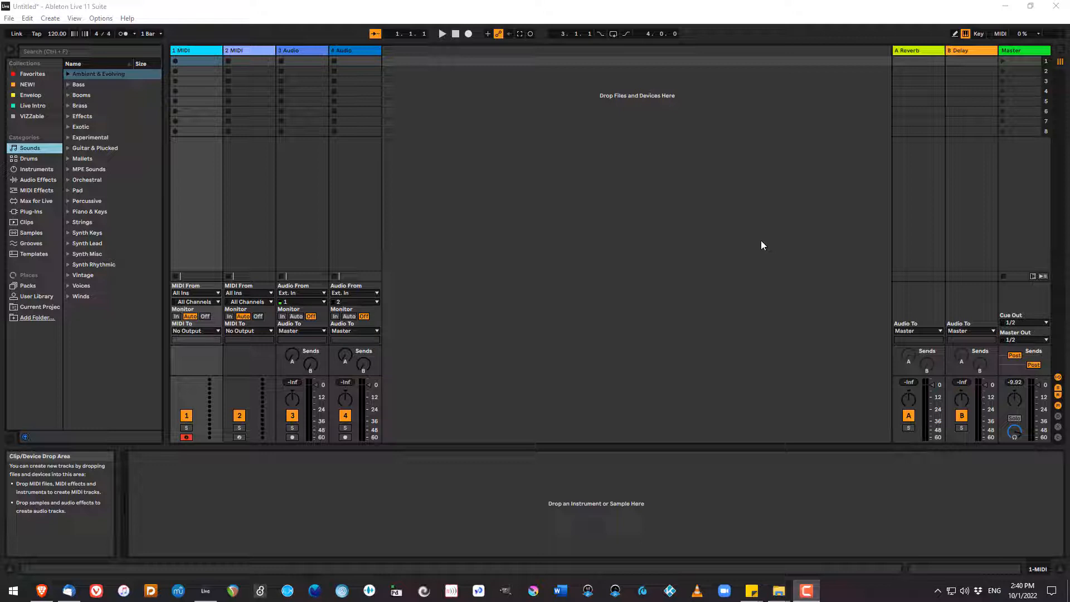
Switch to the Arrangement view and search the sample library for "piano".
{"action": "left_click", "coordinate": [737, 249]}
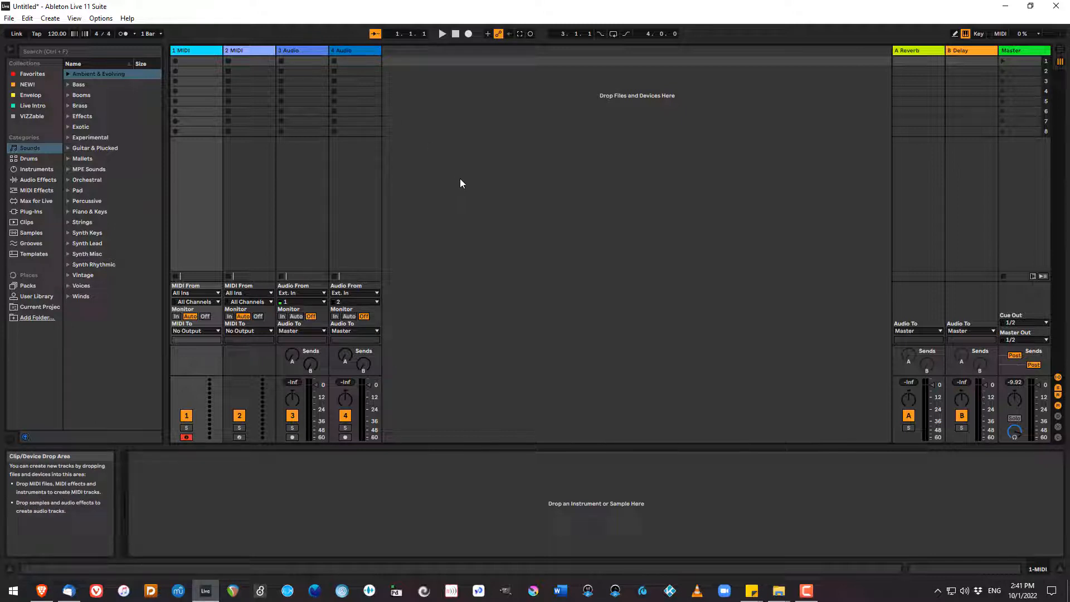
{"action": "key", "text": "Tab"}
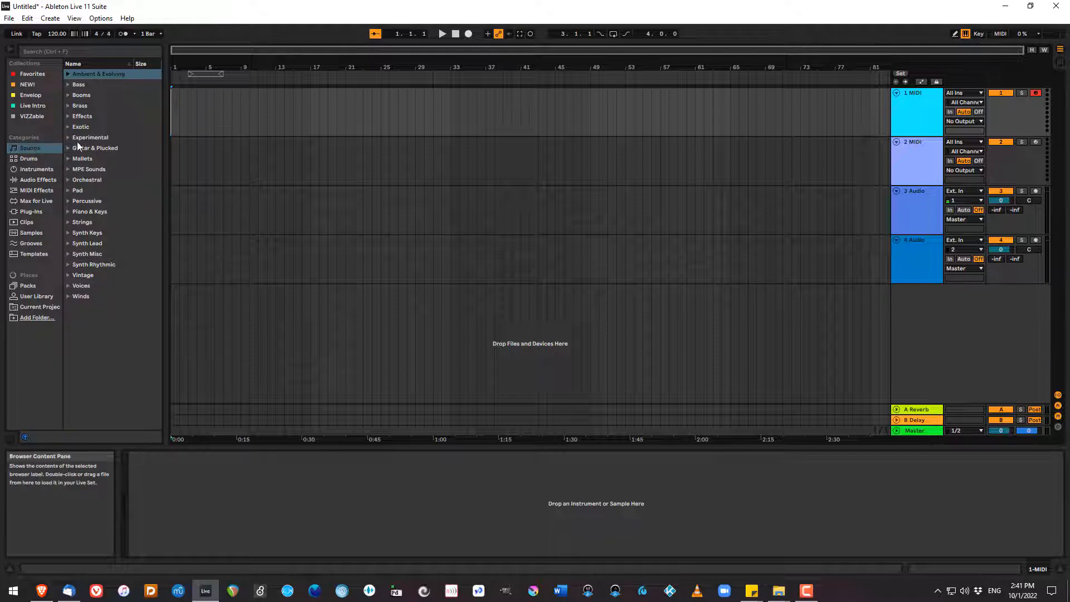
{"action": "left_click", "coordinate": [31, 232]}
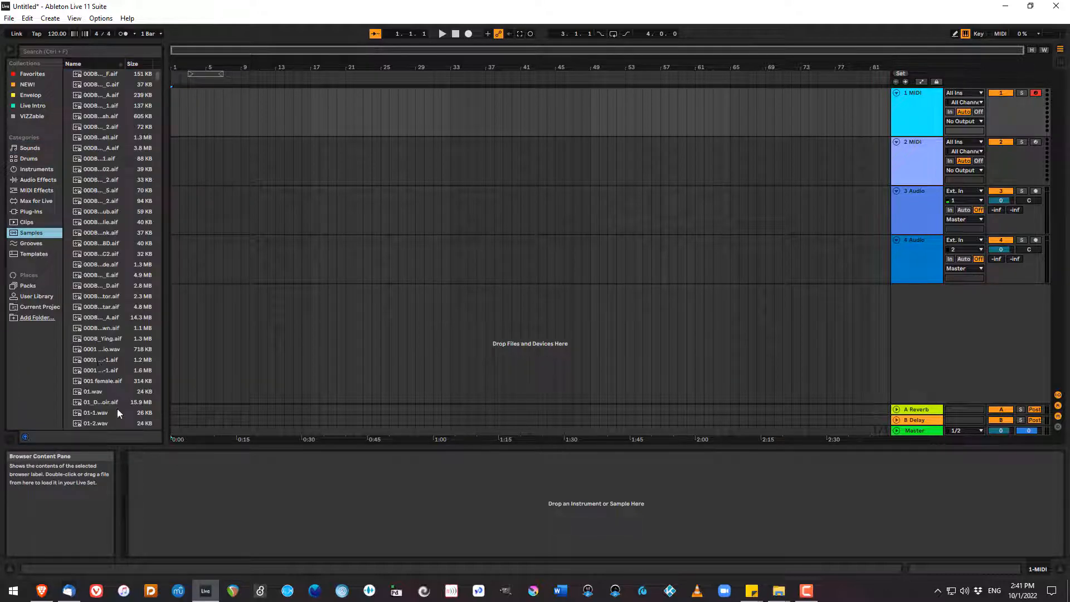
{"action": "scroll", "coordinate": [117, 412], "scroll_direction": "down", "scroll_amount": 10}
{"action": "left_click", "coordinate": [89, 52]}
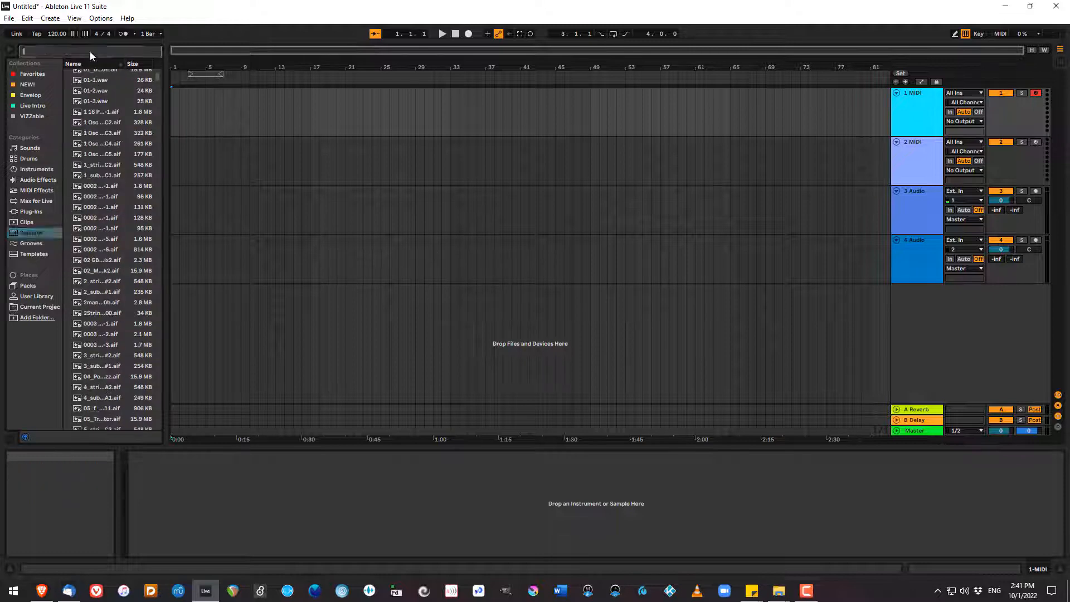
{"action": "type", "text": "piano"}
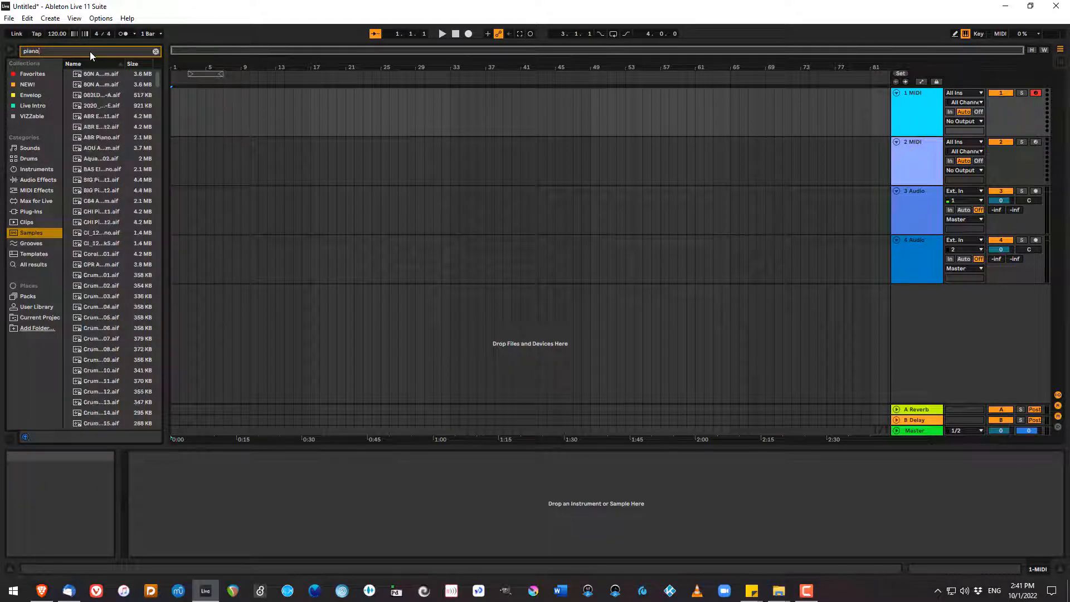
Audition several of the piano samples in the search results.
{"action": "left_click", "coordinate": [102, 288]}
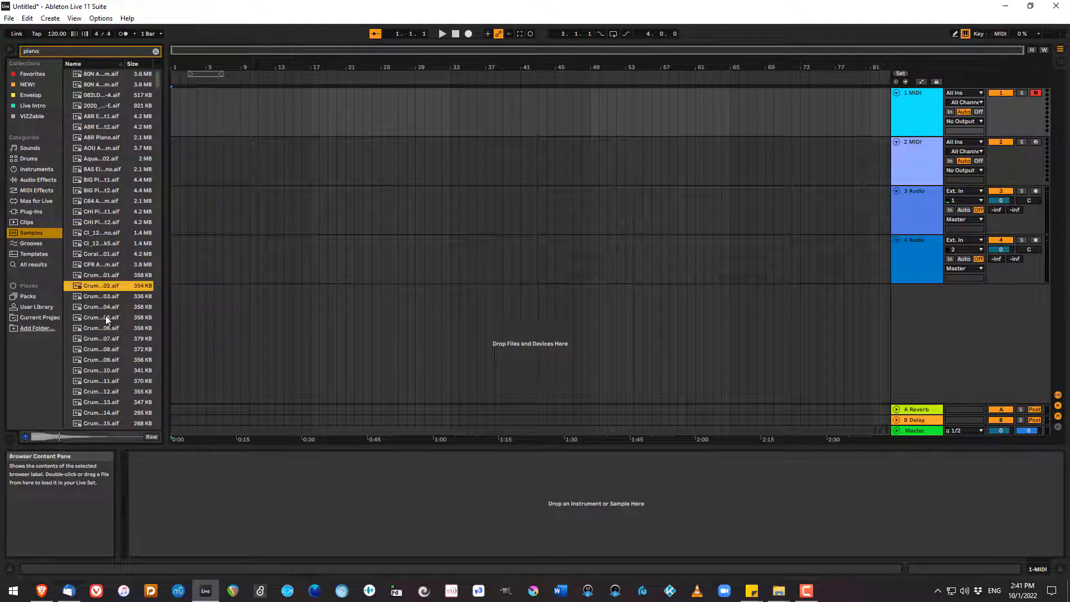
{"action": "left_click", "coordinate": [106, 316]}
{"action": "scroll", "coordinate": [109, 373], "scroll_direction": "down", "scroll_amount": 3}
{"action": "left_click", "coordinate": [106, 372]}
{"action": "left_click", "coordinate": [105, 408]}
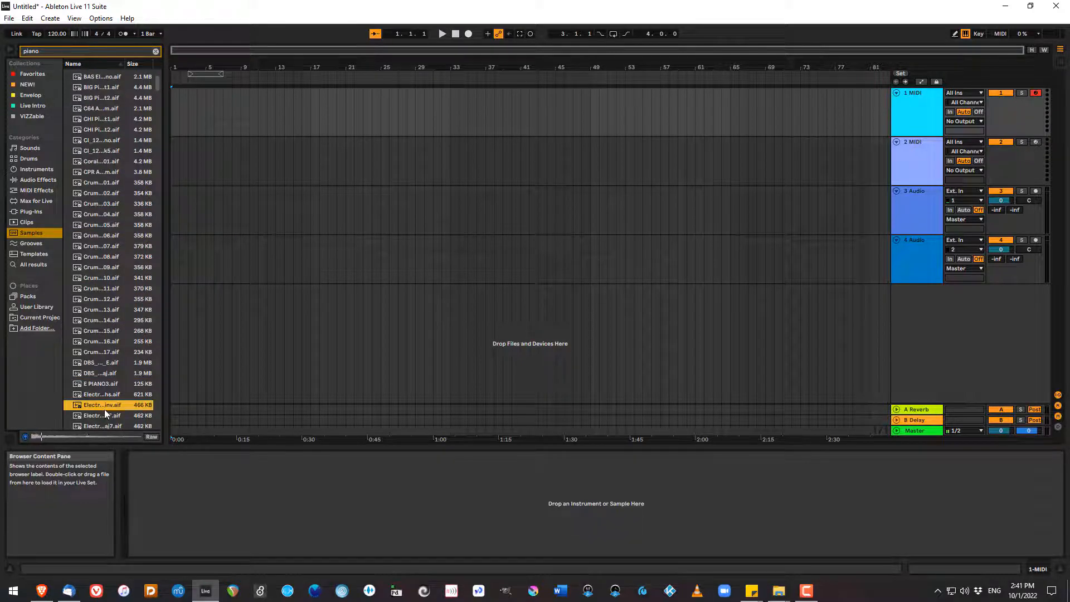
{"action": "scroll", "coordinate": [104, 407], "scroll_direction": "down", "scroll_amount": 3}
Place the "Hopeful Piano - FMaj 112 bpm" clip at bar 1 of the third track and try to extend its end.
{"action": "left_click", "coordinate": [28, 221]}
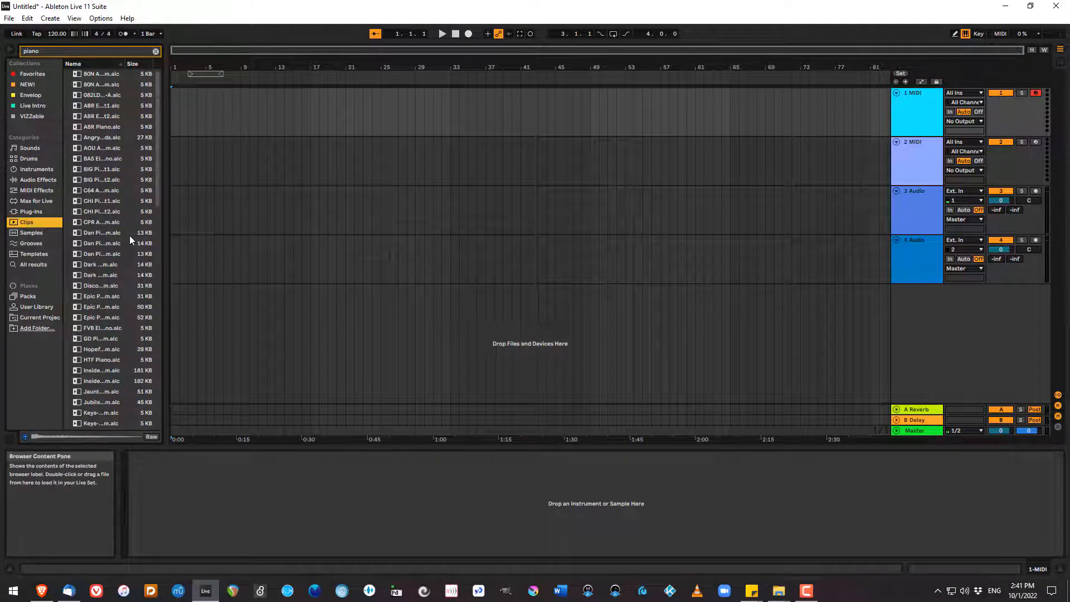
{"action": "left_click", "coordinate": [99, 349]}
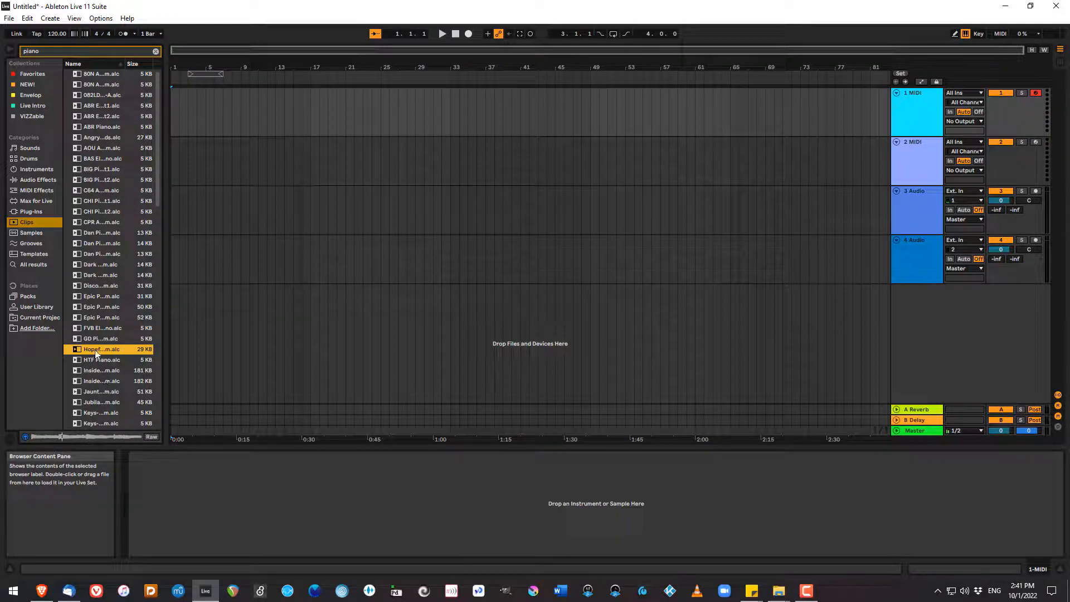
{"action": "left_click_drag", "start_coordinate": [96, 353], "coordinate": [173, 209]}
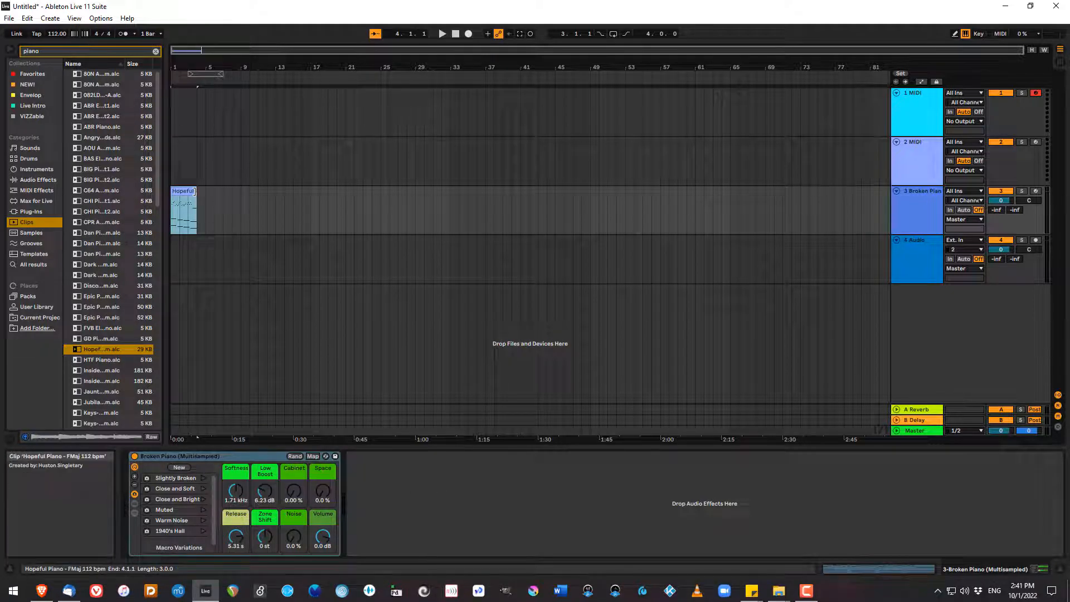
{"action": "mouse_move", "coordinate": [195, 191]}
{"action": "left_mouse_down"}
{"action": "mouse_move", "coordinate": [519, 210]}
{"action": "mouse_move", "coordinate": [198, 191]}
{"action": "left_mouse_up"}
{"action": "mouse_move", "coordinate": [193, 191]}
{"action": "left_mouse_down"}
{"action": "mouse_move", "coordinate": [434, 211]}
{"action": "mouse_move", "coordinate": [195, 212]}
{"action": "left_mouse_up"}
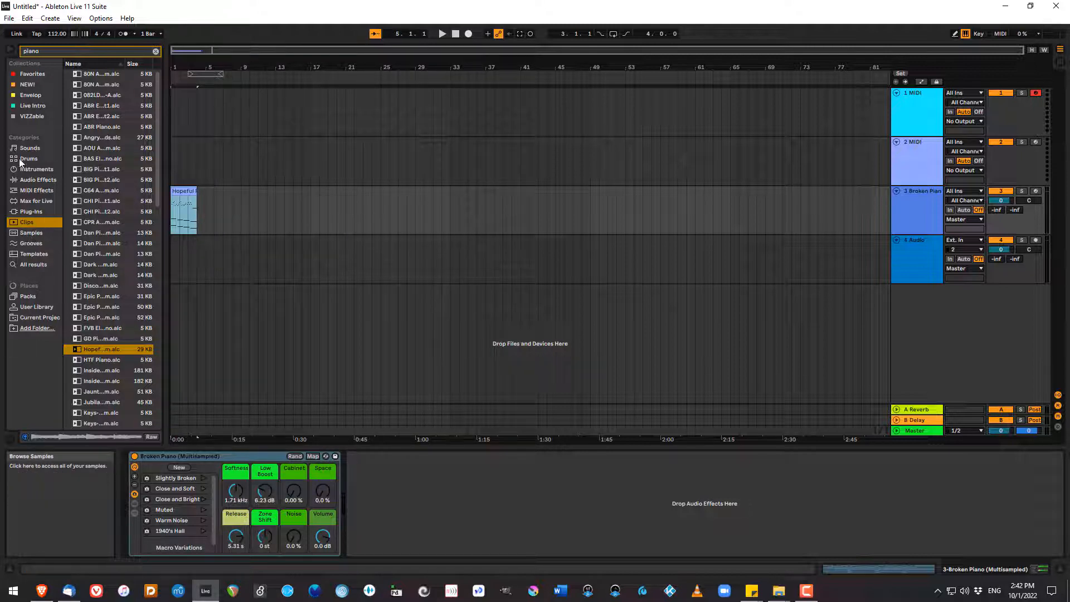
Audition electric piano samples, place E-Piano Chord Cmin9 at bar 1 of the fourth track, and try to extend its end.
{"action": "left_click", "coordinate": [31, 232]}
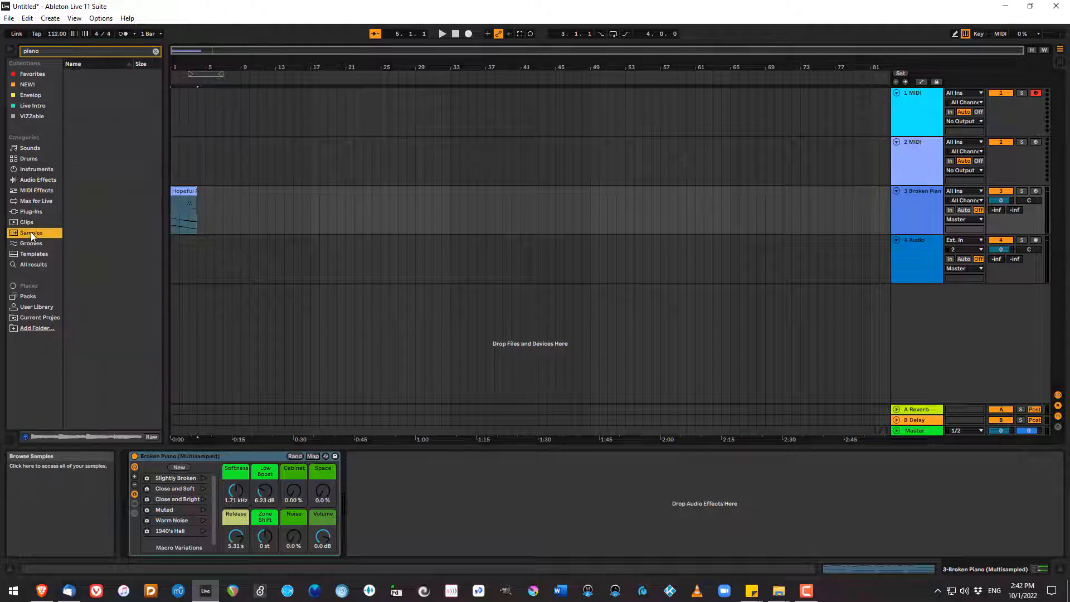
{"action": "scroll", "coordinate": [119, 343], "scroll_direction": "down", "scroll_amount": 10}
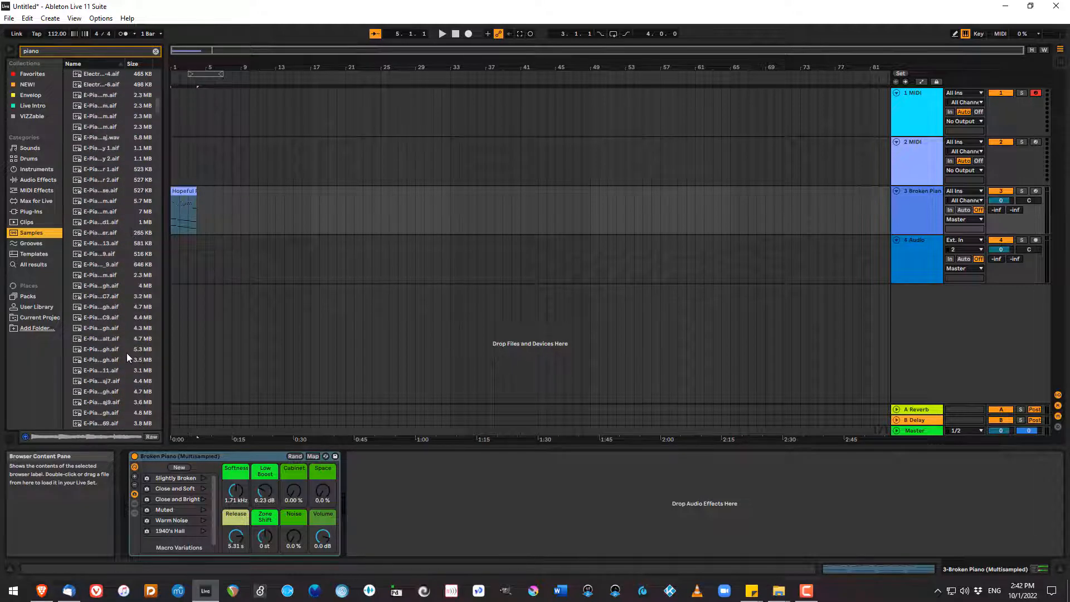
{"action": "left_click", "coordinate": [104, 346]}
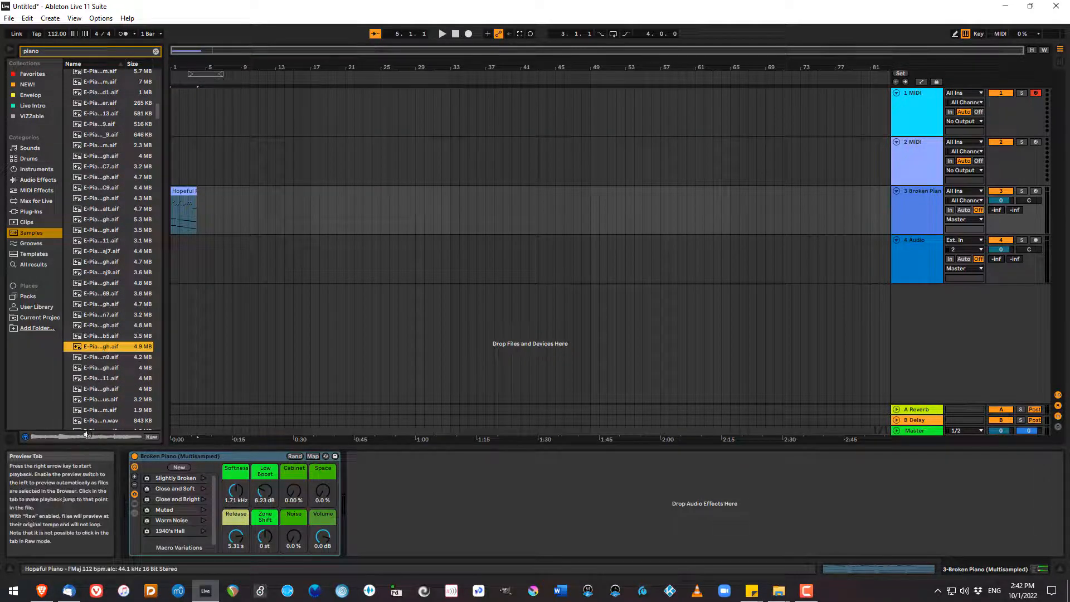
{"action": "key", "text": "Down"}
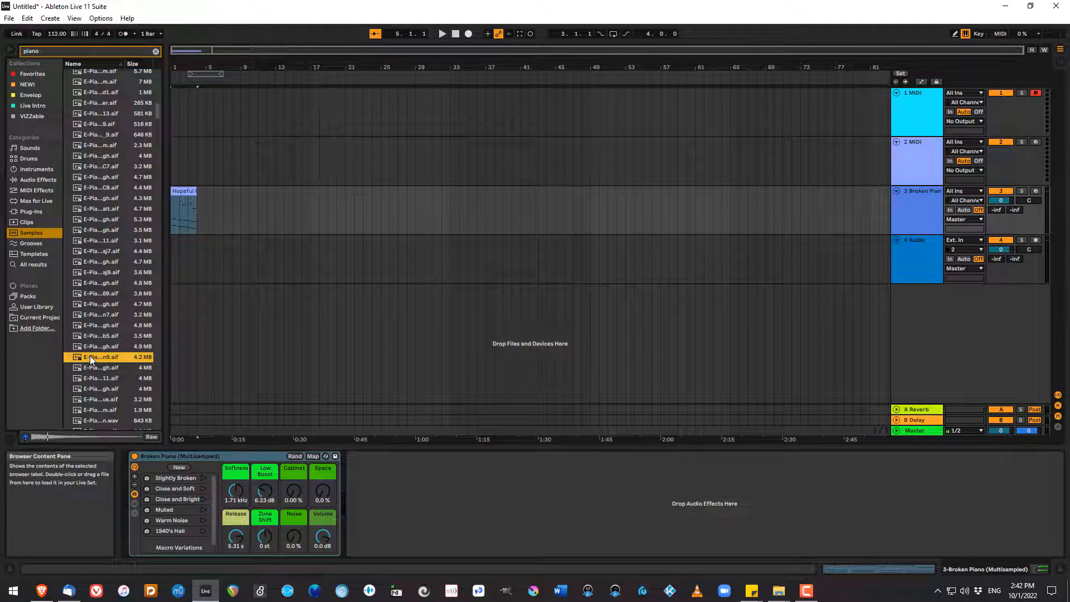
{"action": "left_click_drag", "start_coordinate": [89, 357], "coordinate": [171, 255]}
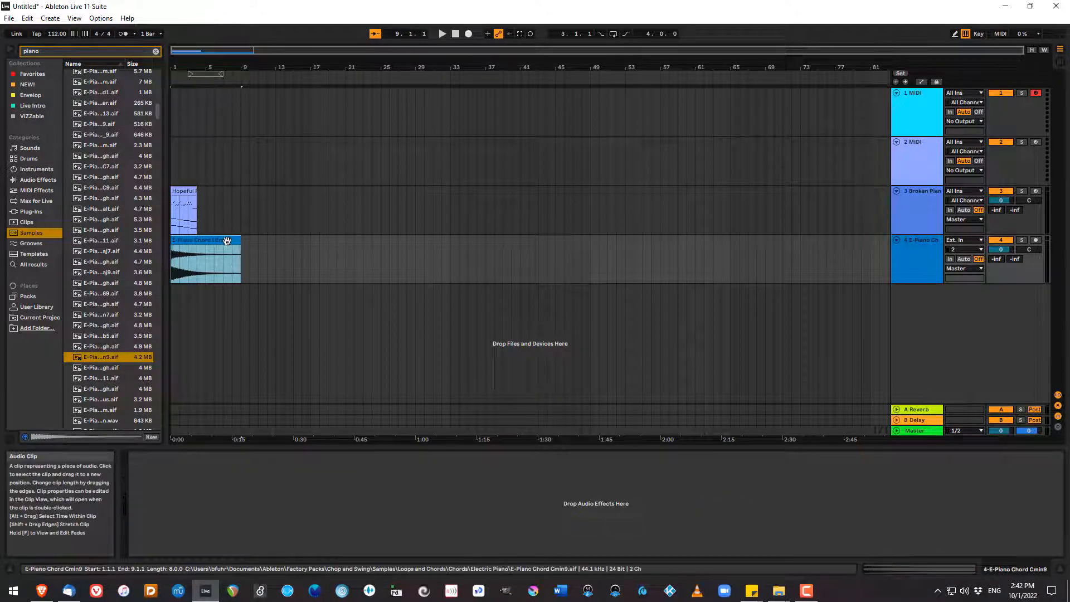
{"action": "mouse_move", "coordinate": [242, 245]}
{"action": "left_mouse_down"}
{"action": "mouse_move", "coordinate": [511, 251]}
{"action": "mouse_move", "coordinate": [242, 245]}
{"action": "left_mouse_up"}
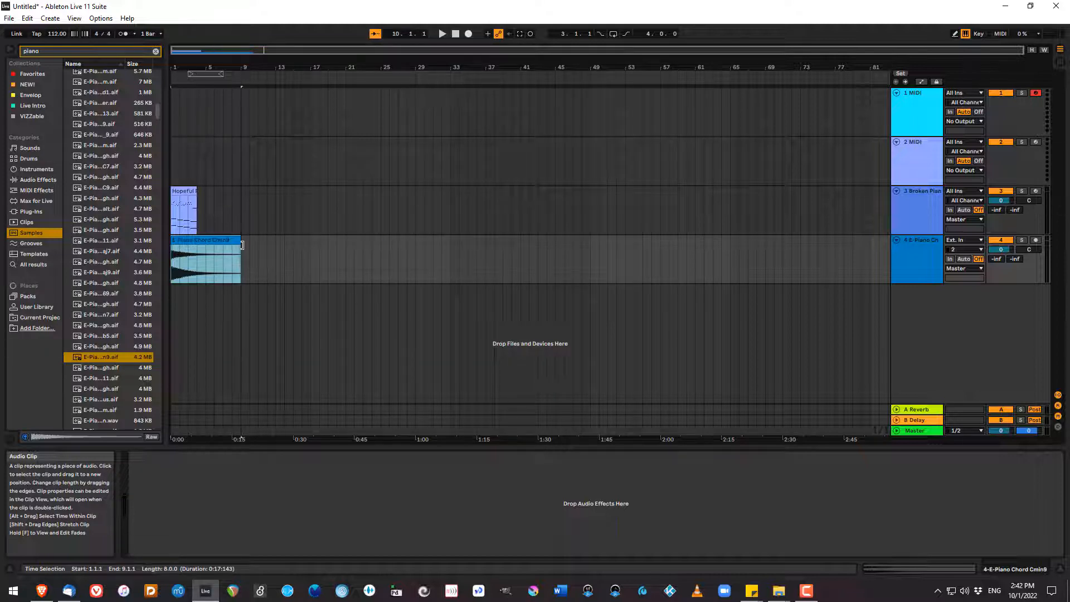
Clear the sample search and open the E-Piano Chord Cmin9 clip's properties and waveform.
{"action": "left_click", "coordinate": [155, 52]}
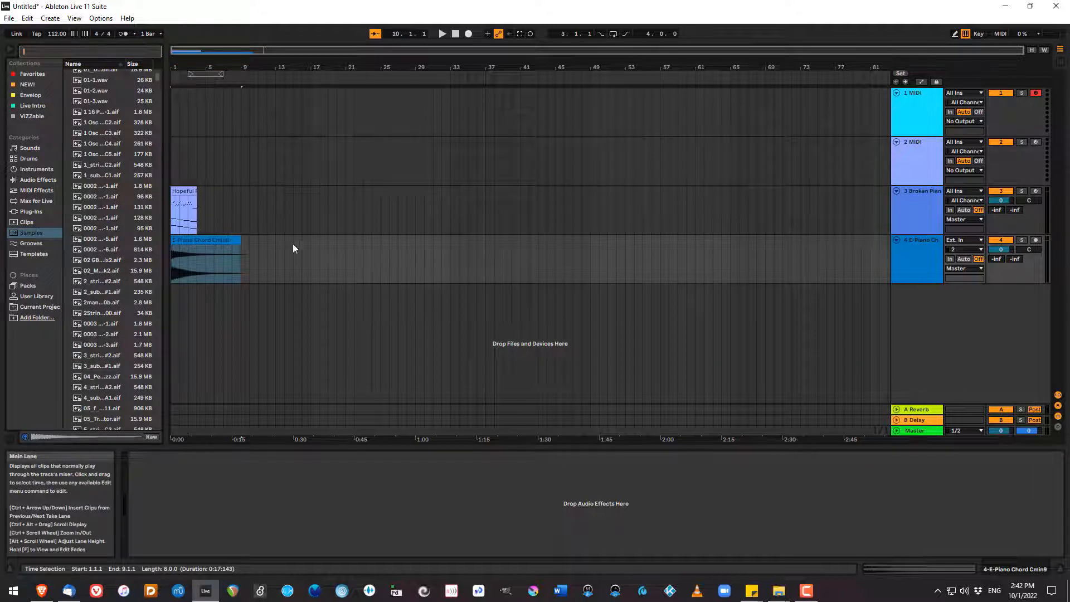
{"action": "left_click", "coordinate": [200, 241]}
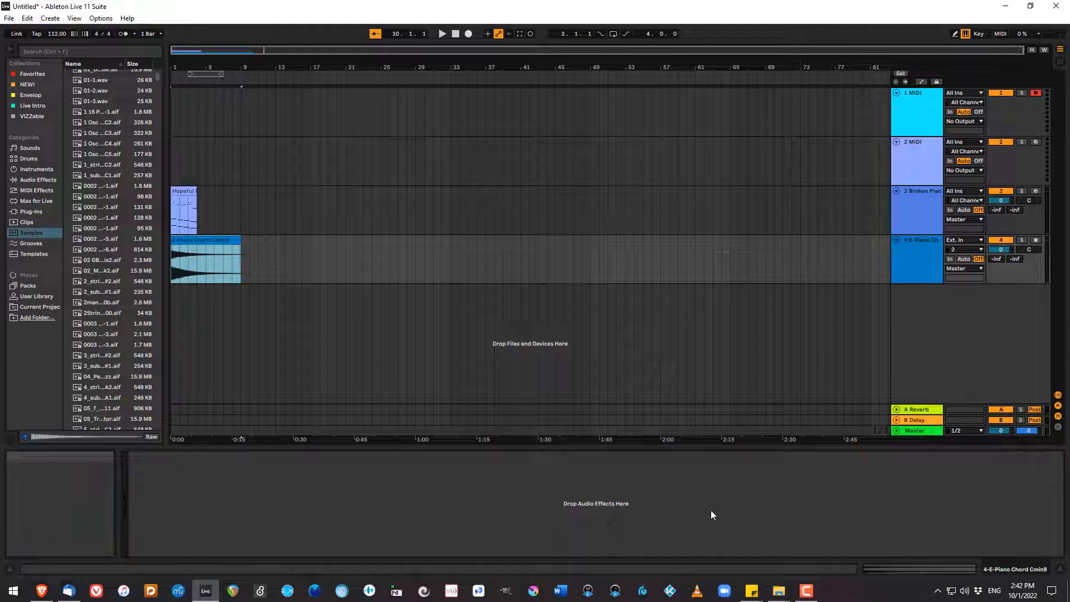
{"action": "left_click", "coordinate": [923, 569]}
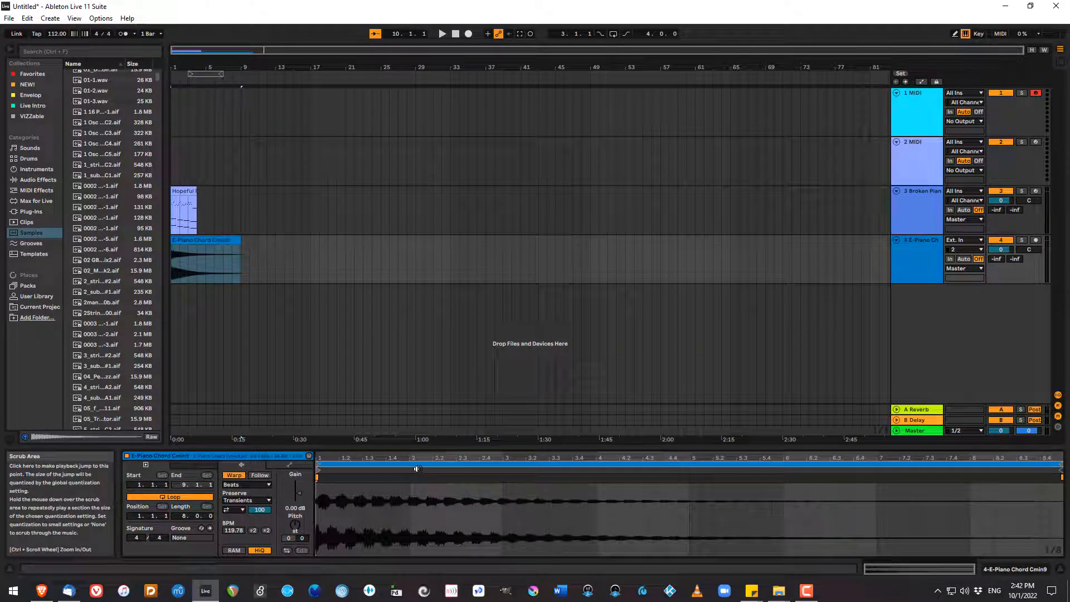
Try extending the E-Piano clip's end with looping off, and again with looping back on.
{"action": "left_click", "coordinate": [166, 497]}
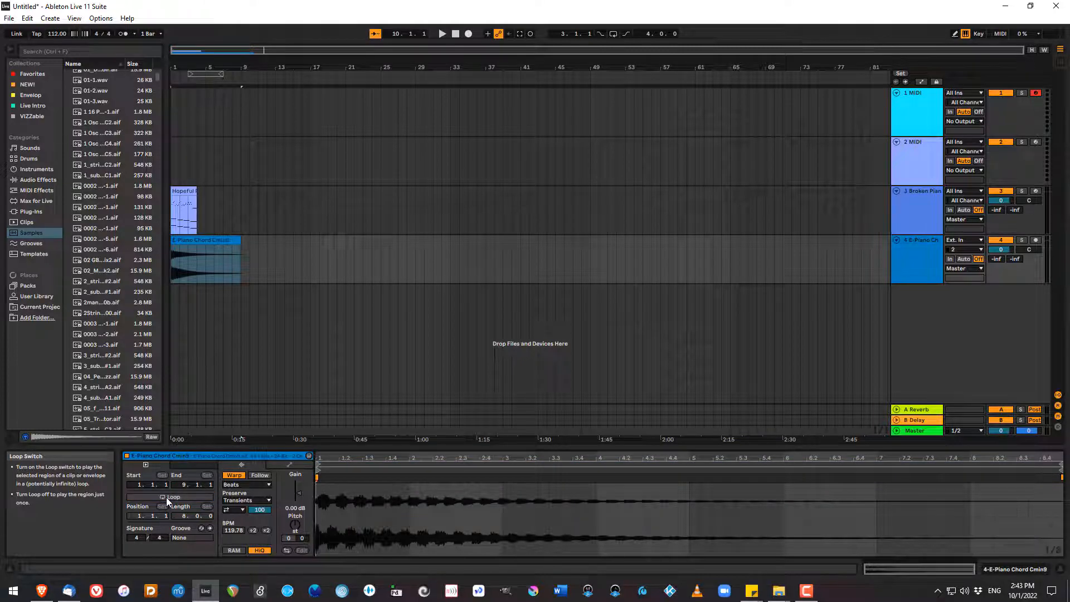
{"action": "left_click", "coordinate": [238, 240]}
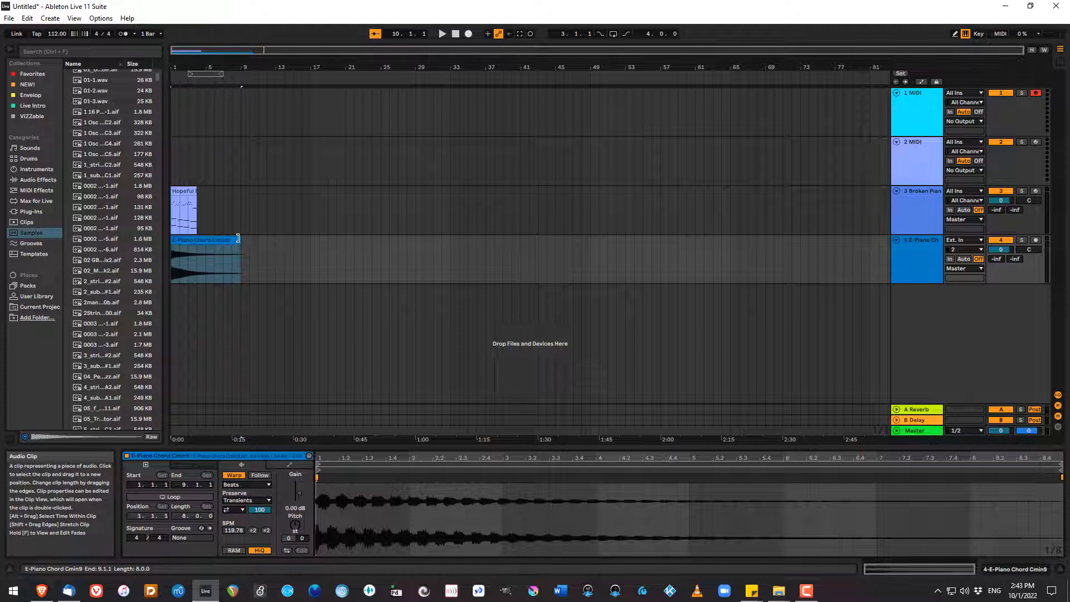
{"action": "left_click", "coordinate": [238, 240]}
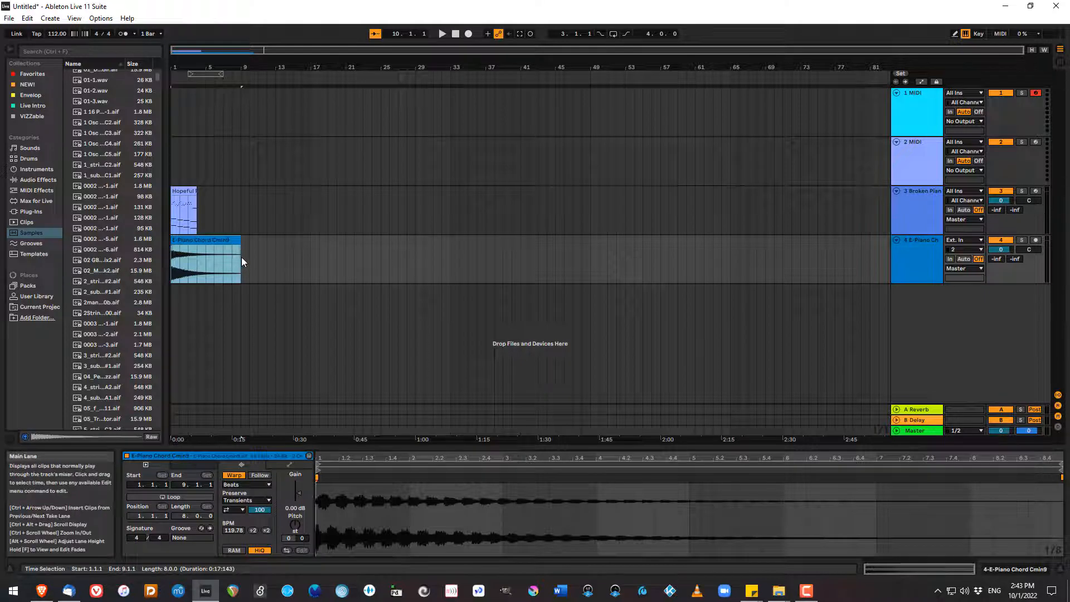
{"action": "left_click", "coordinate": [198, 495]}
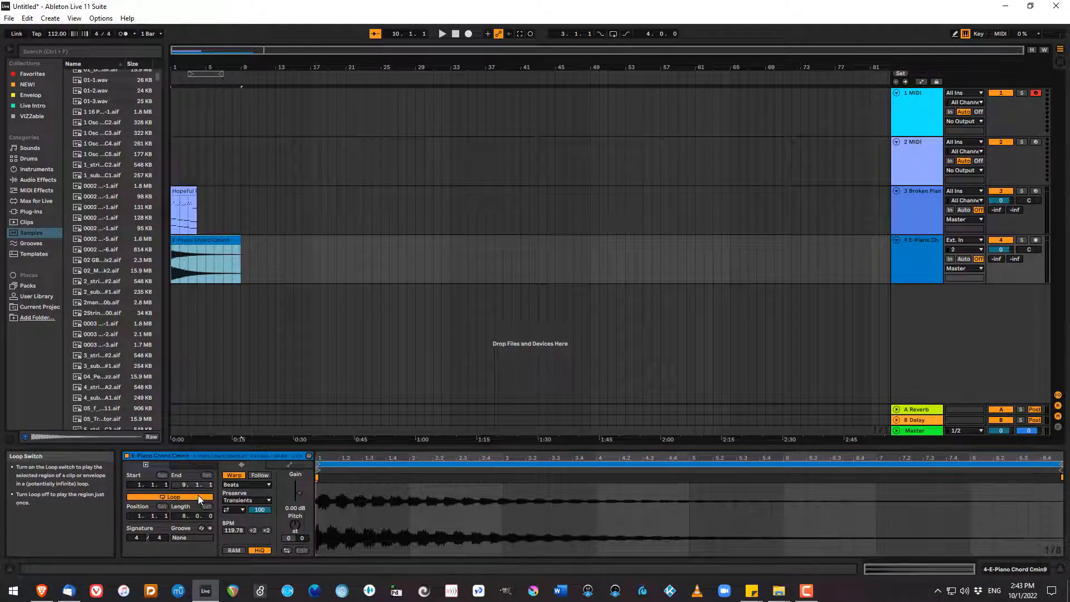
{"action": "left_click_drag", "start_coordinate": [238, 239], "coordinate": [239, 268]}
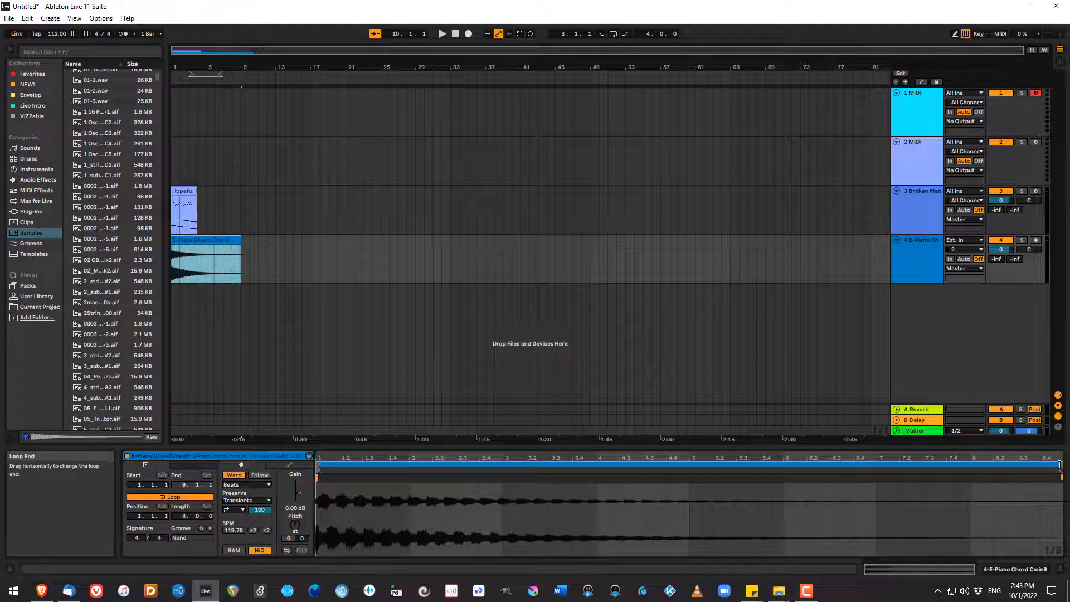
Shorten the E-Piano clip's loop to 2 bars, ending at 3.1.1, and play it back with its track soloed.
{"action": "mouse_move", "coordinate": [1060, 465]}
{"action": "left_mouse_down"}
{"action": "mouse_move", "coordinate": [598, 505]}
{"action": "mouse_move", "coordinate": [411, 500]}
{"action": "mouse_move", "coordinate": [509, 498]}
{"action": "mouse_move", "coordinate": [499, 500]}
{"action": "mouse_move", "coordinate": [503, 466]}
{"action": "left_mouse_up"}
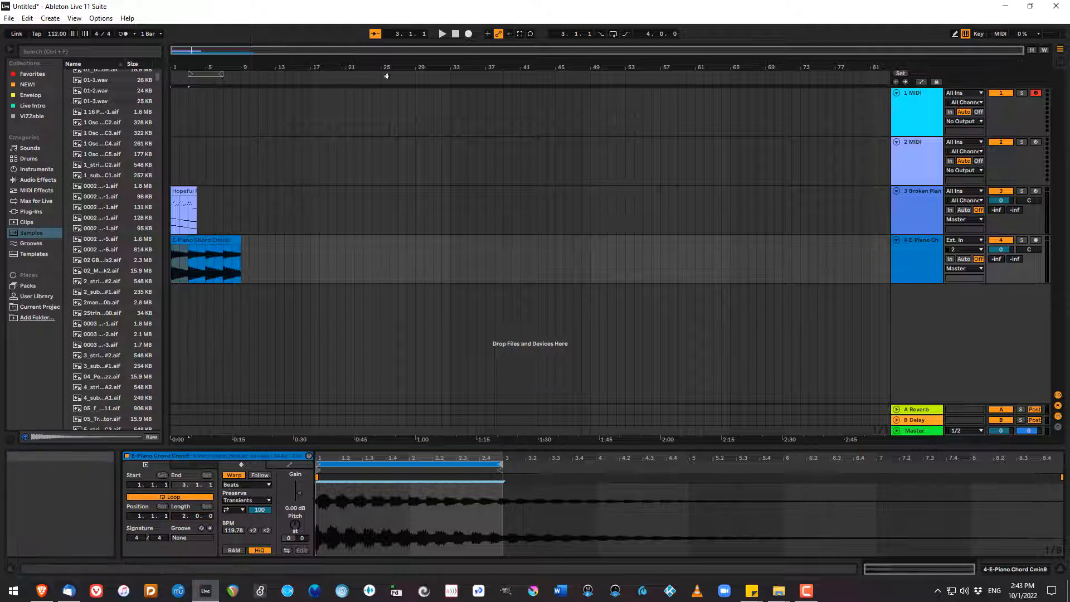
{"action": "left_click", "coordinate": [1022, 239]}
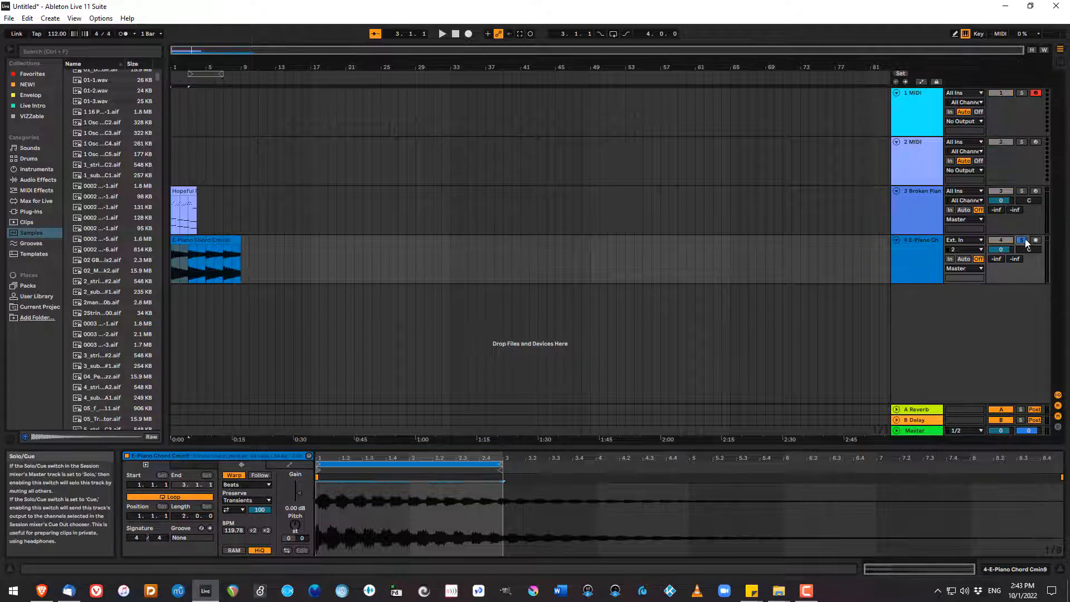
{"action": "left_click", "coordinate": [443, 34]}
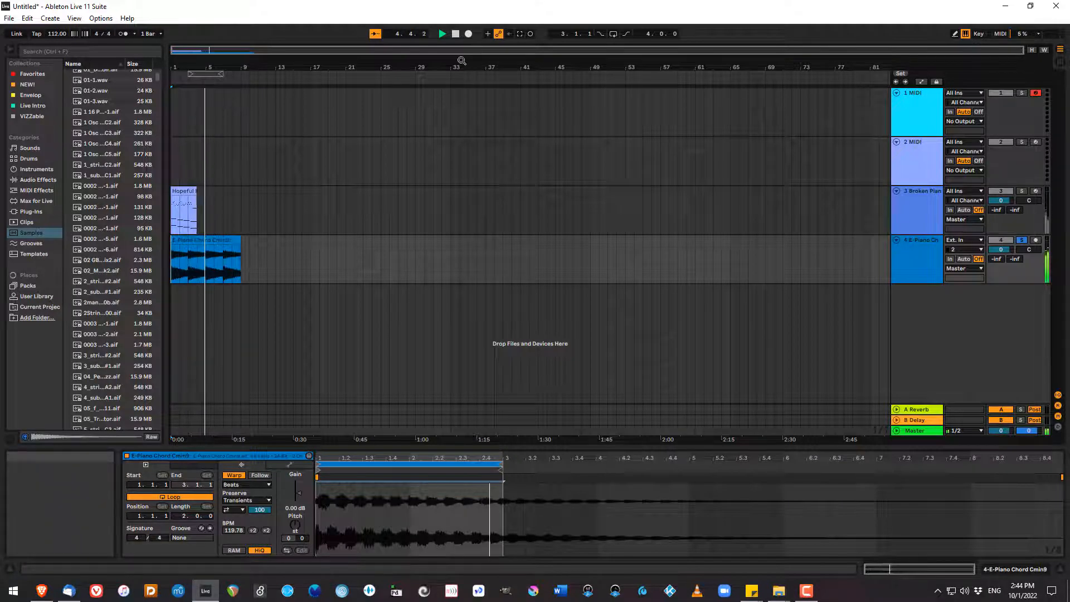
{"action": "left_click", "coordinate": [455, 34]}
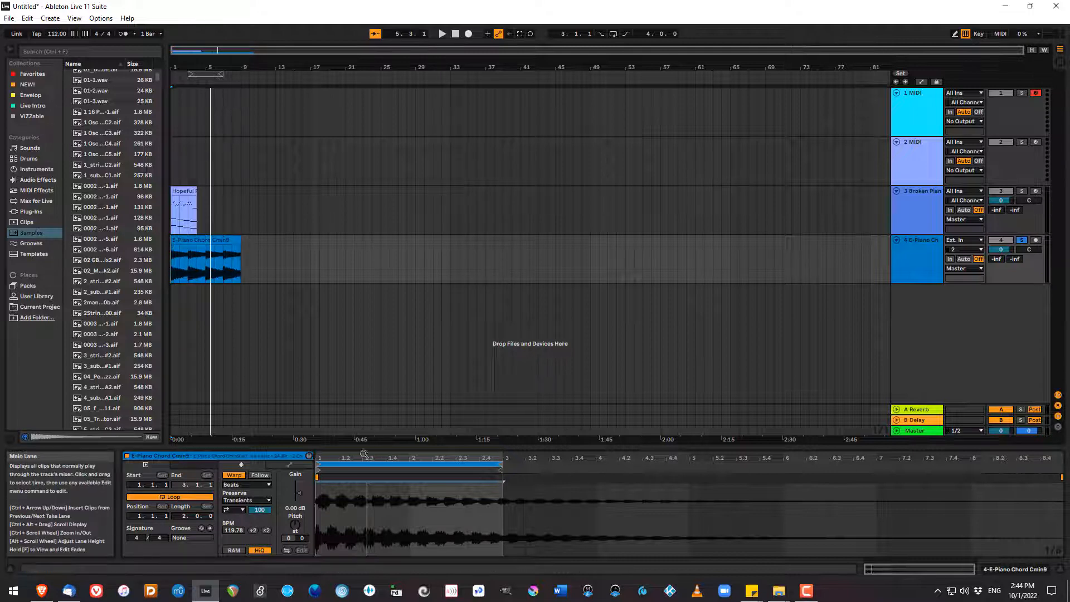
Shorten the E-Piano clip's loop to 1 bar, ending at 2.1.1, and play it back.
{"action": "mouse_move", "coordinate": [501, 464]}
{"action": "left_mouse_down"}
{"action": "mouse_move", "coordinate": [385, 480]}
{"action": "mouse_move", "coordinate": [409, 483]}
{"action": "left_mouse_up"}
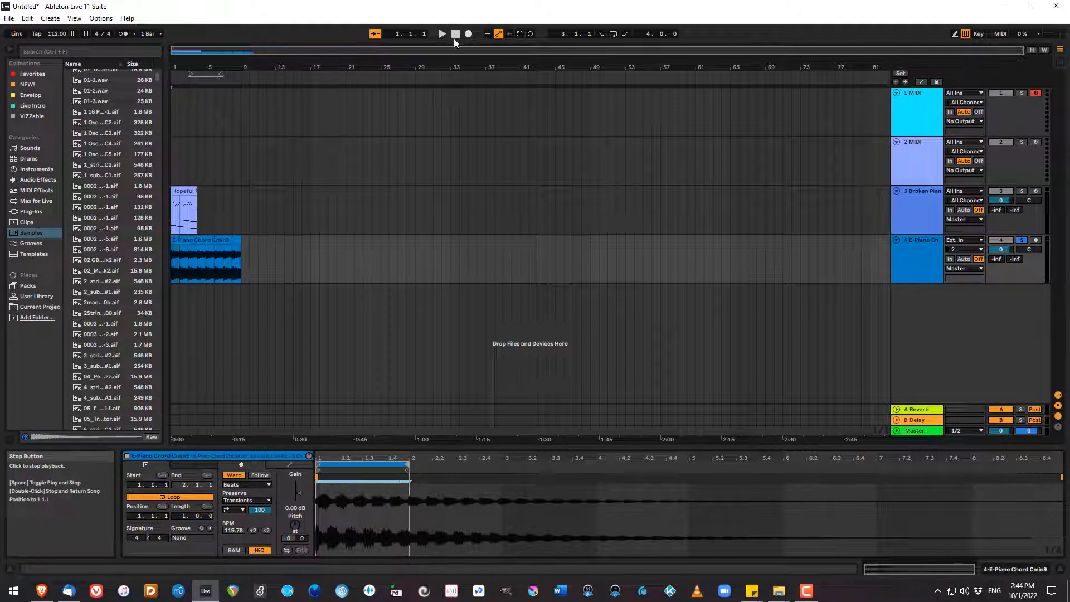
{"action": "key", "text": "space"}
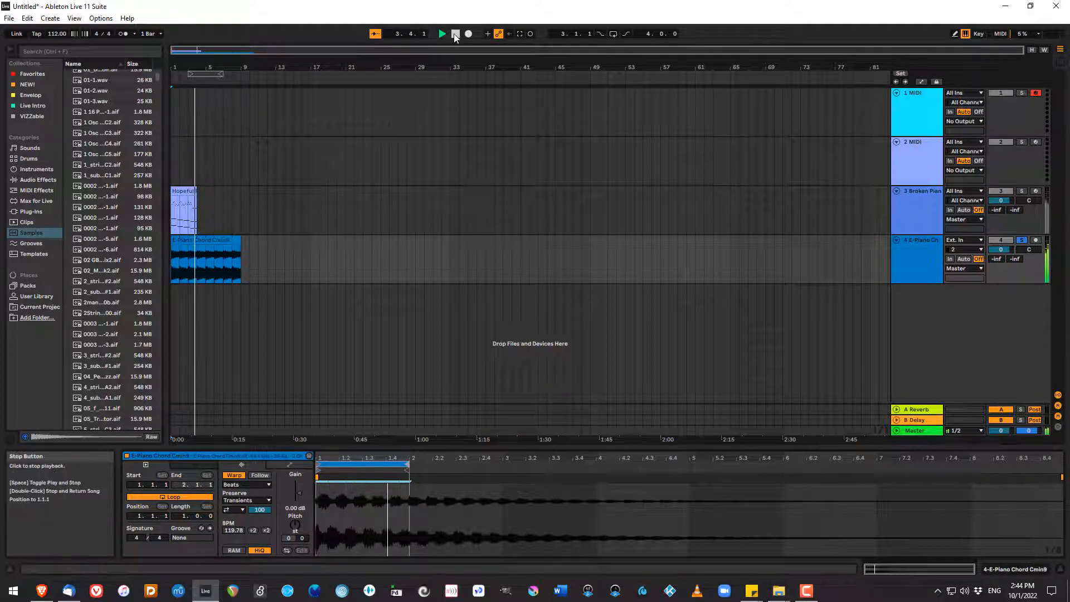
{"action": "left_click", "coordinate": [456, 35]}
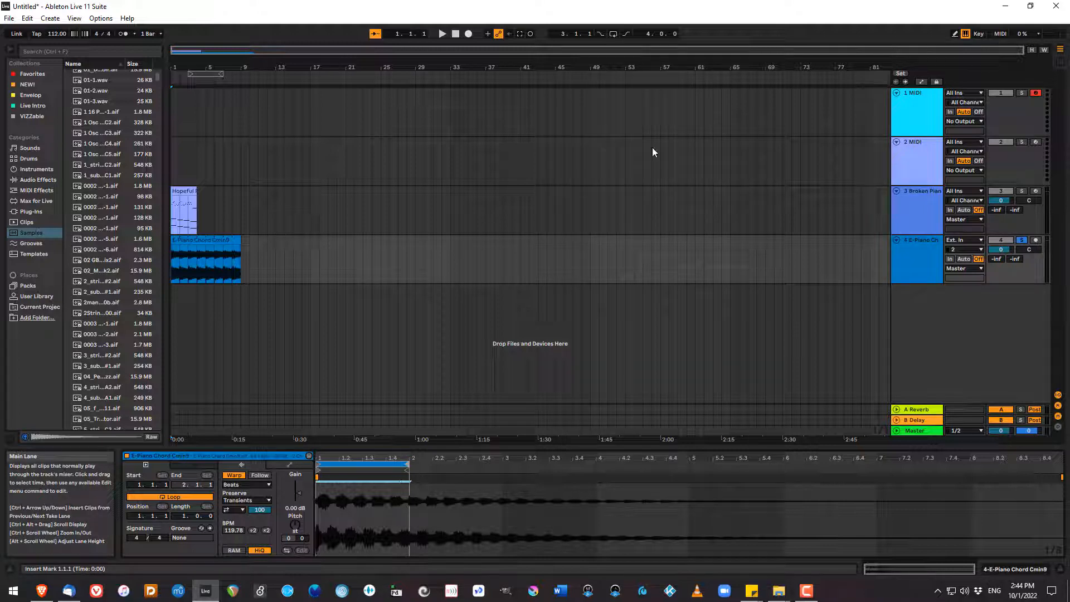
Load the Analog instrument onto the first MIDI track.
{"action": "left_click", "coordinate": [911, 153]}
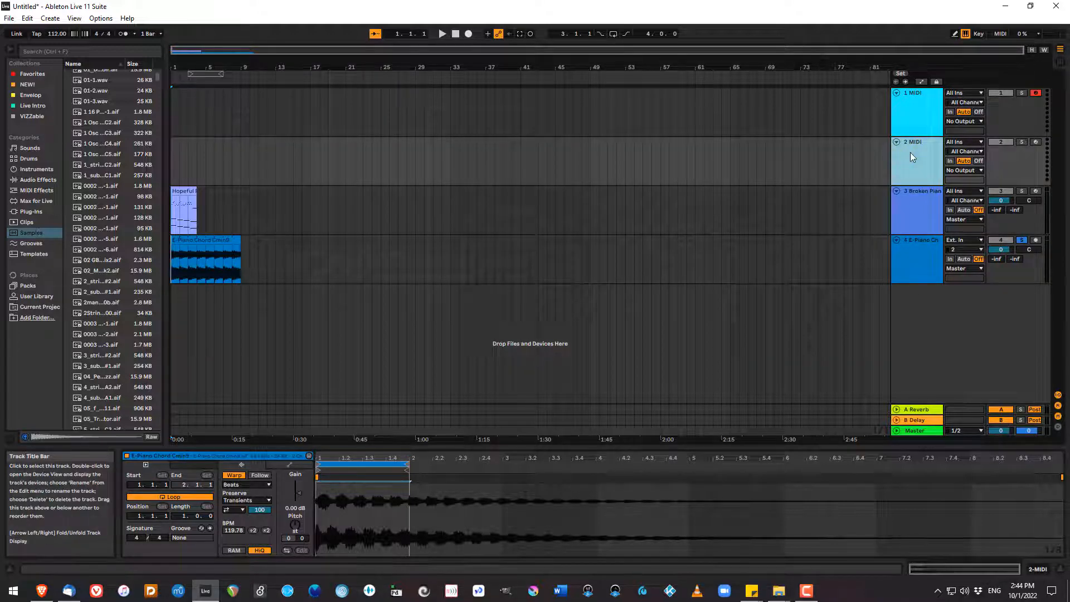
{"action": "left_click", "coordinate": [37, 169]}
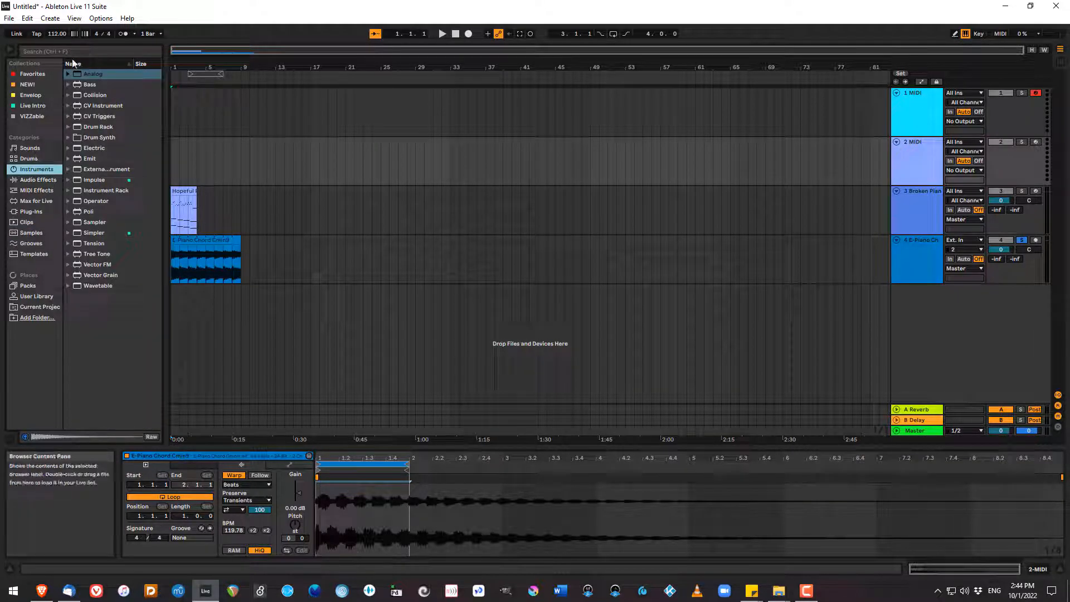
{"action": "left_click", "coordinate": [915, 109]}
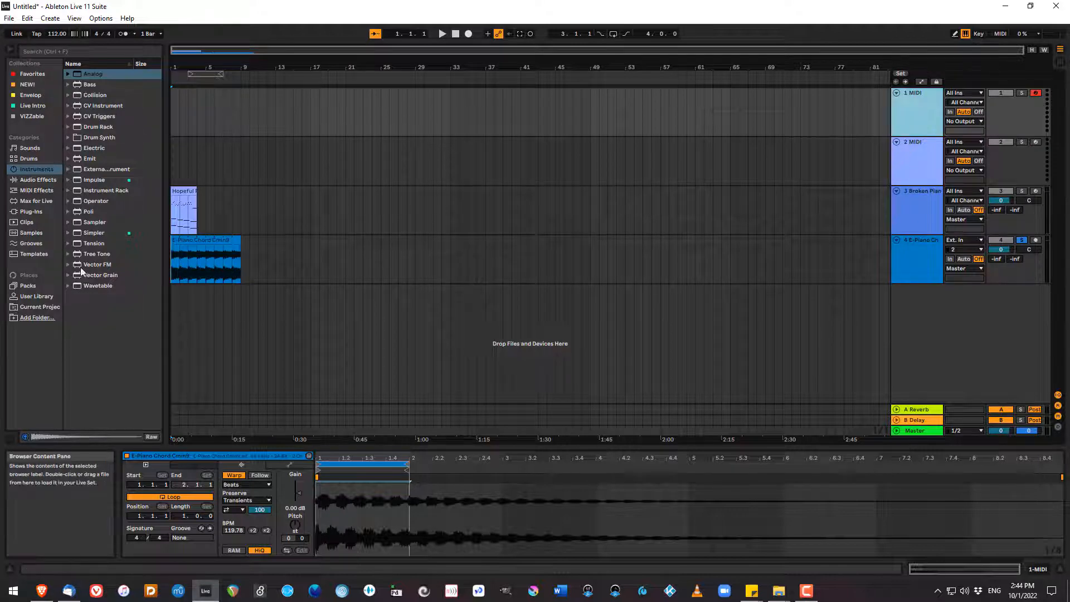
{"action": "left_click", "coordinate": [67, 74]}
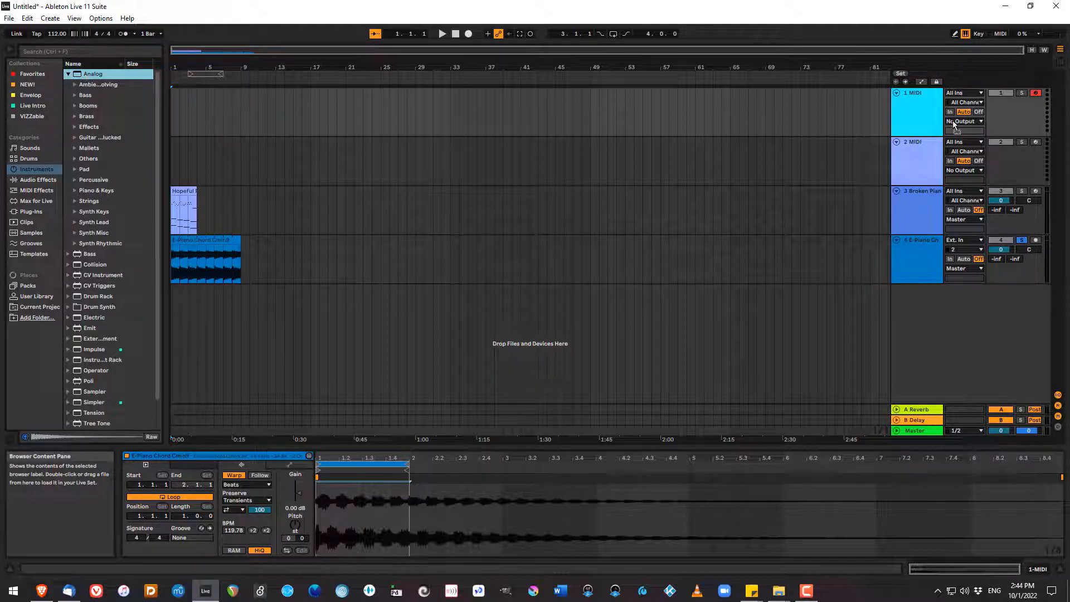
{"action": "left_click_drag", "start_coordinate": [1015, 117], "coordinate": [1015, 115]}
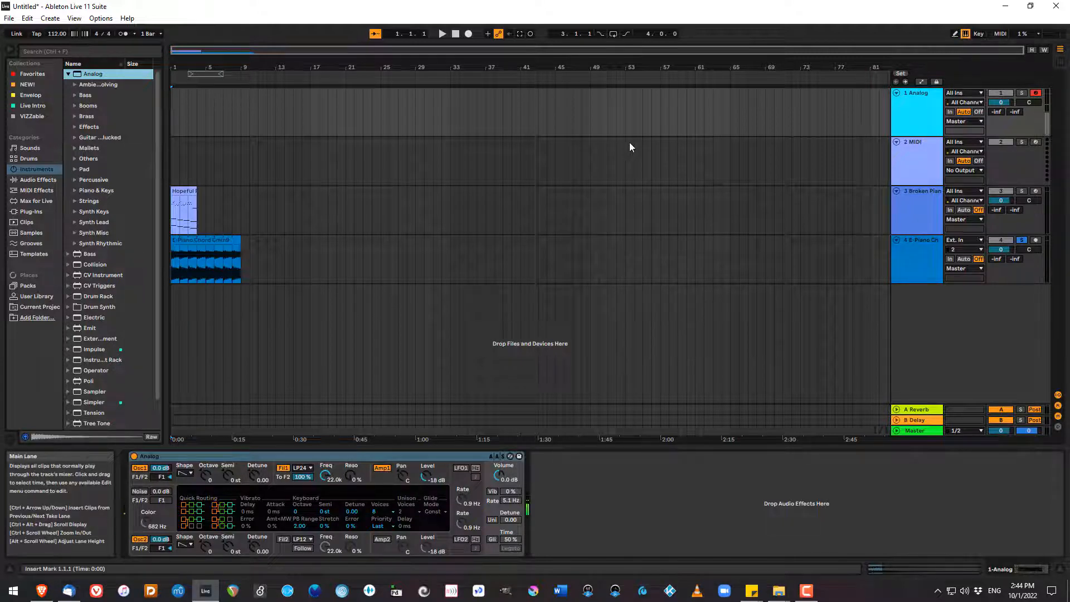
Unsolo the E-Piano track, mute it and the Broken Piano track, and record a short MIDI phrase on the Analog track.
{"action": "left_click", "coordinate": [1023, 240]}
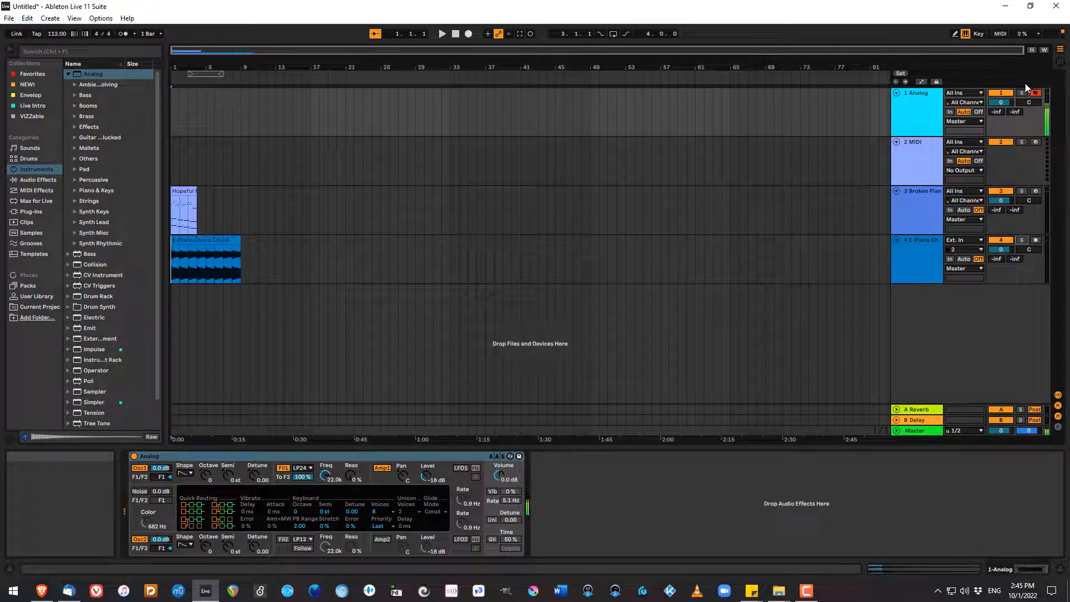
{"action": "left_click", "coordinate": [1001, 191]}
{"action": "left_click", "coordinate": [1001, 240]}
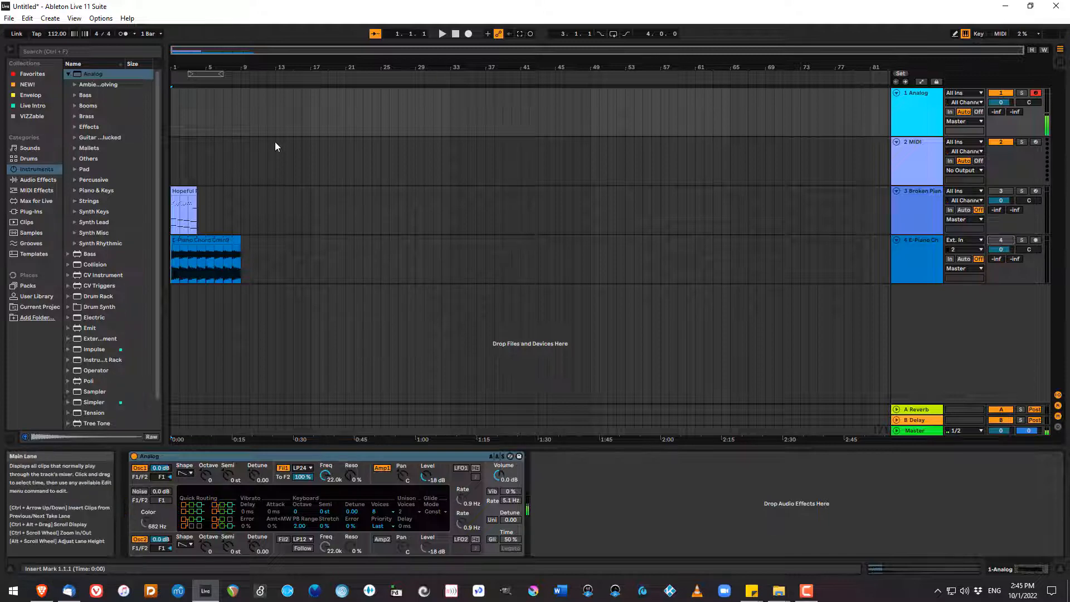
{"action": "left_click", "coordinate": [470, 34]}
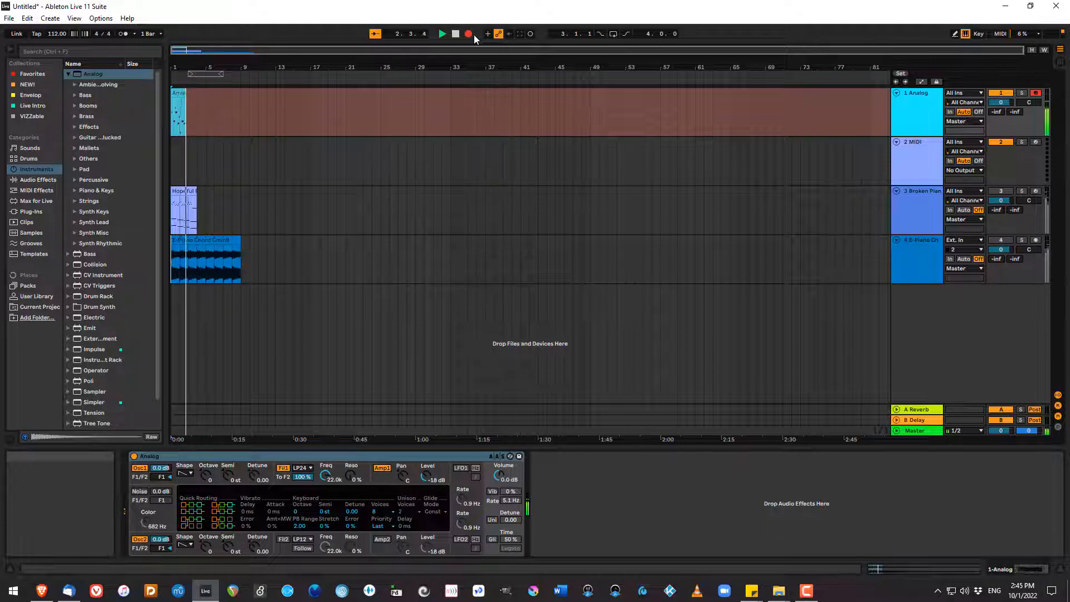
{"action": "key", "text": "space"}
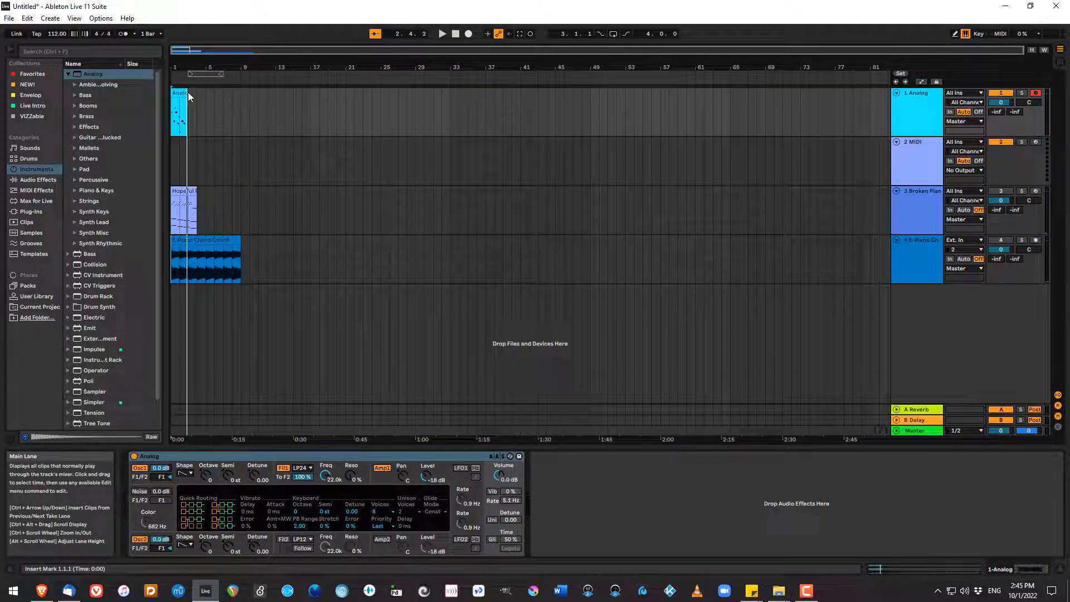
Try extending the recorded Analog clip to bar 51 with looping off, and undo the extension.
{"action": "left_click_drag", "start_coordinate": [188, 94], "coordinate": [608, 137]}
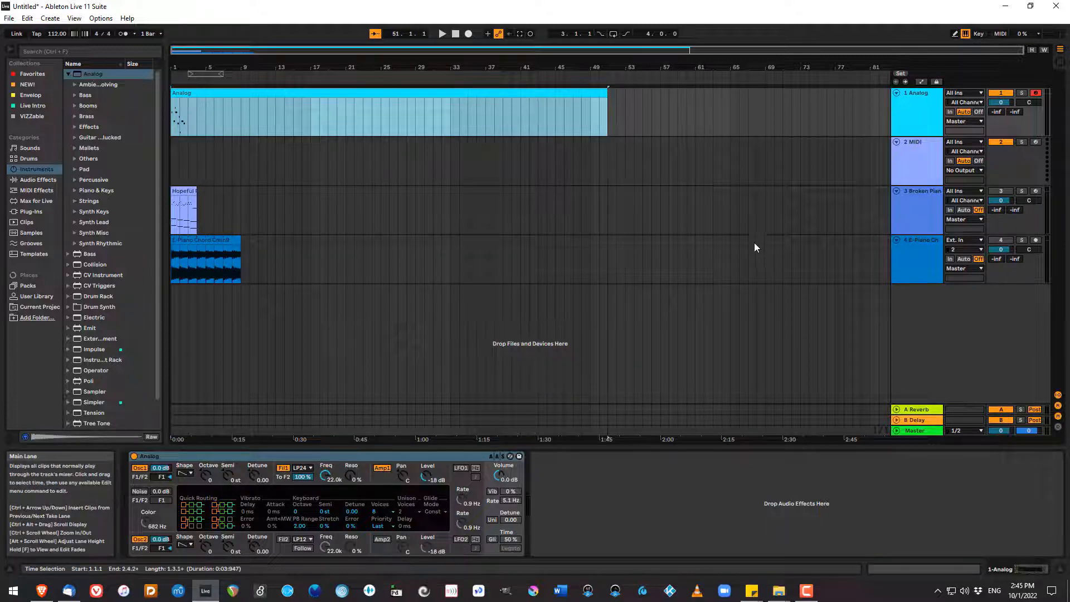
{"action": "key", "text": "ctrl+z"}
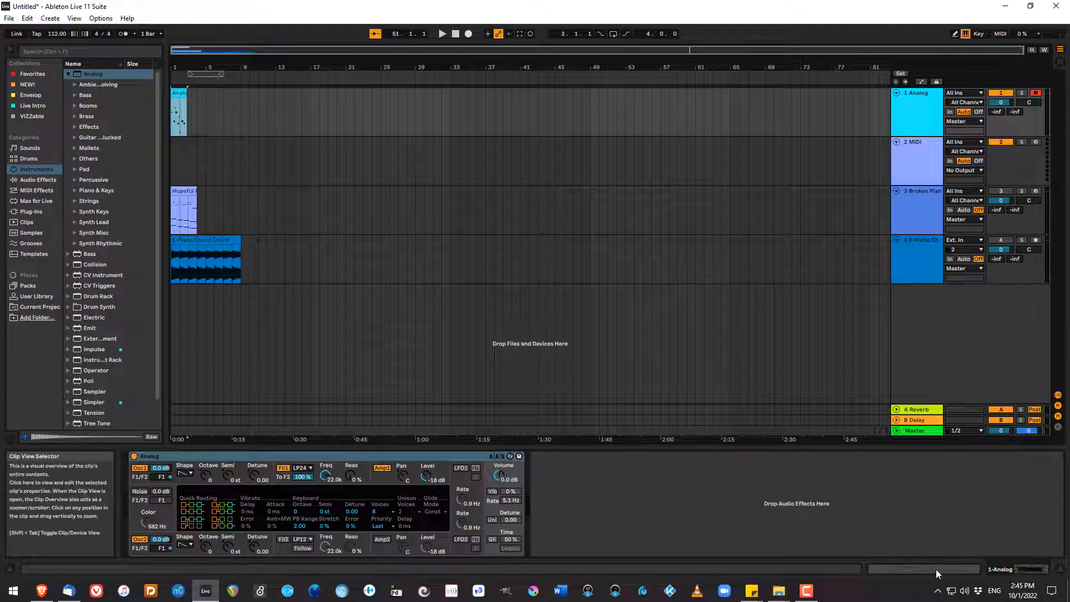
Turn on looping for the recorded Analog clip and lengthen its loop to 2 bars, ending at 3.1.1.
{"action": "left_click", "coordinate": [905, 569]}
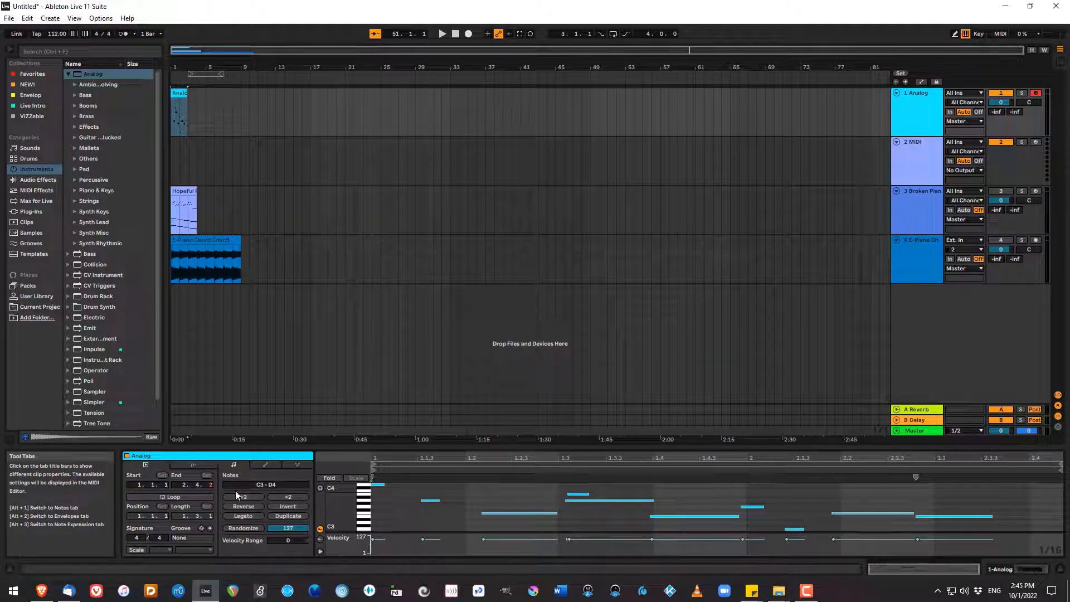
{"action": "left_click", "coordinate": [172, 499]}
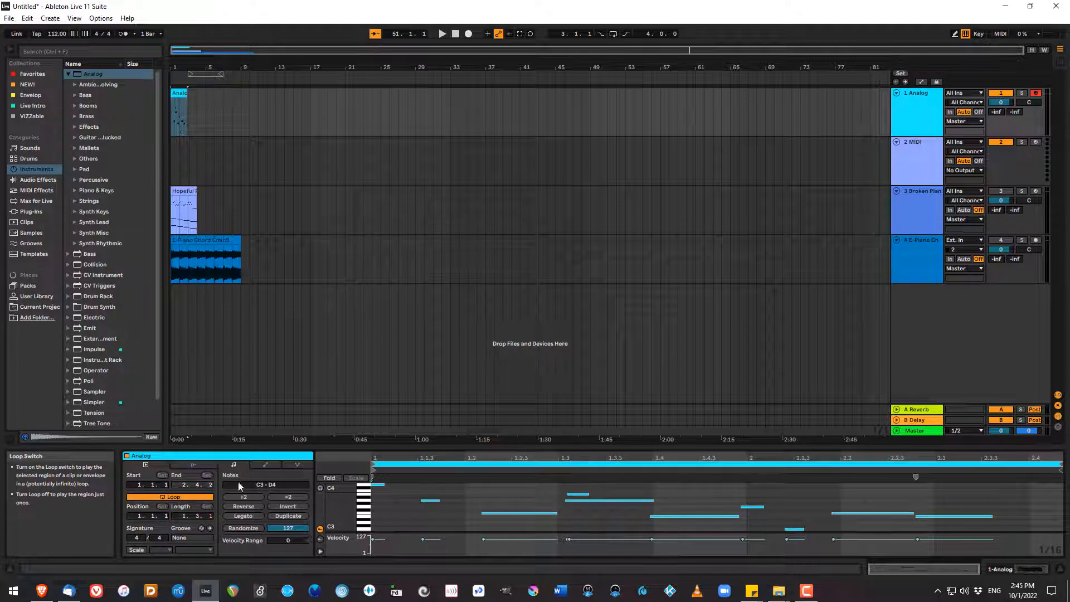
{"action": "left_click", "coordinate": [1061, 466]}
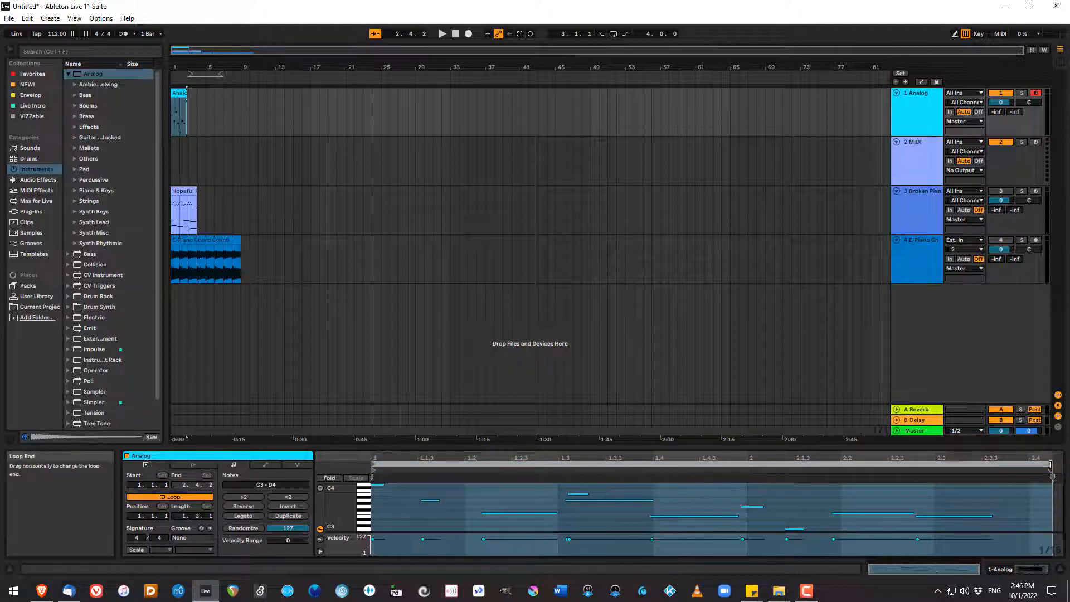
{"action": "left_click_drag", "start_coordinate": [1051, 464], "coordinate": [993, 491]}
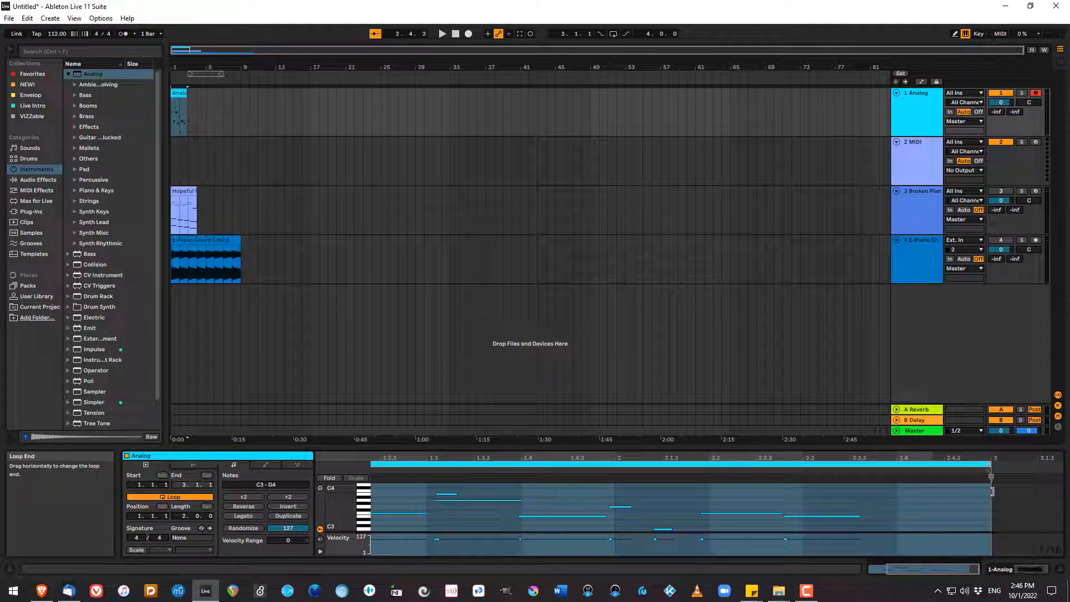
Delete the short upper note at beat 1.3 of the Analog clip, extend the looped clip to 5.1.1 and play it back.
{"action": "left_click", "coordinate": [448, 494]}
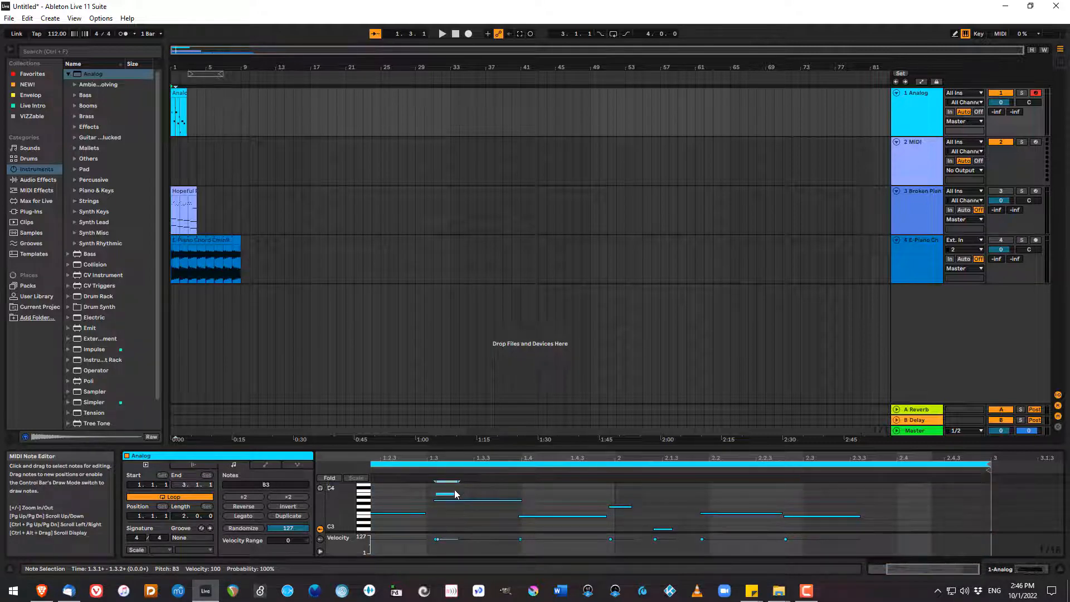
{"action": "double_click", "coordinate": [446, 494]}
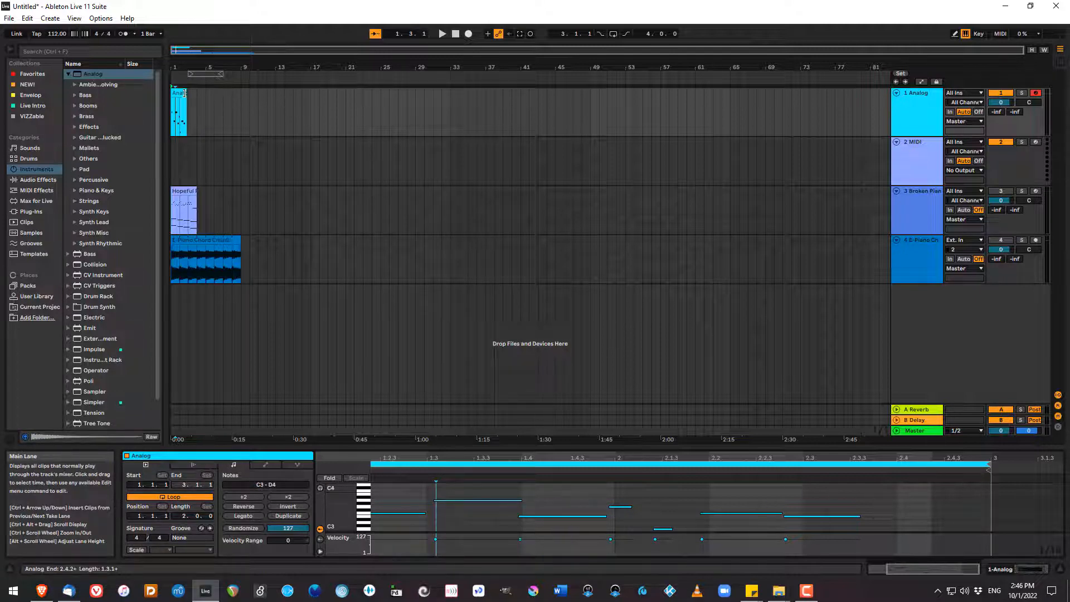
{"action": "left_click_drag", "start_coordinate": [185, 93], "coordinate": [206, 98]}
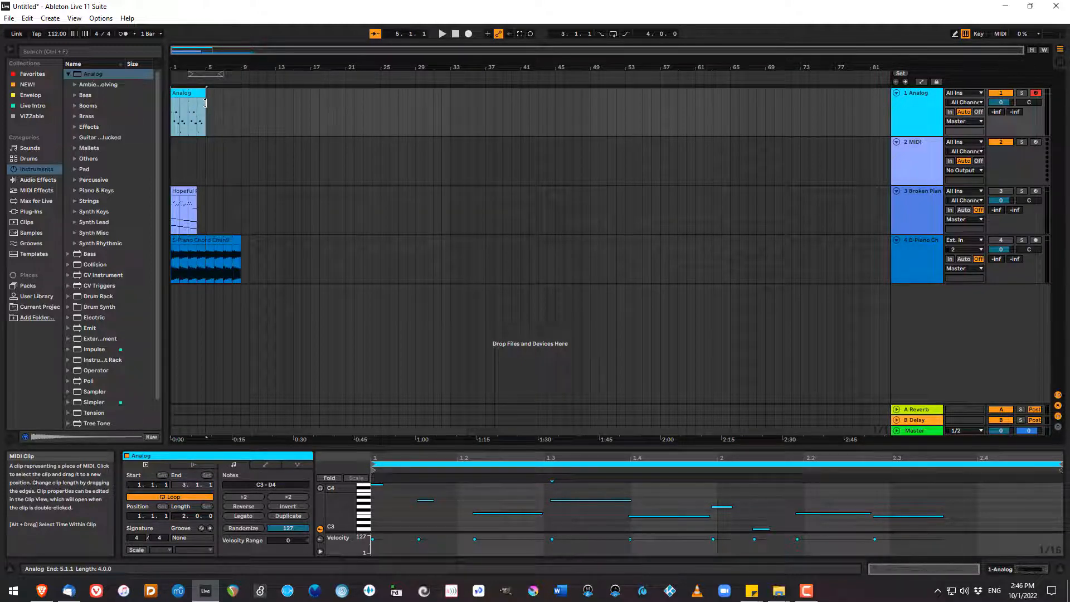
{"action": "key", "text": "space"}
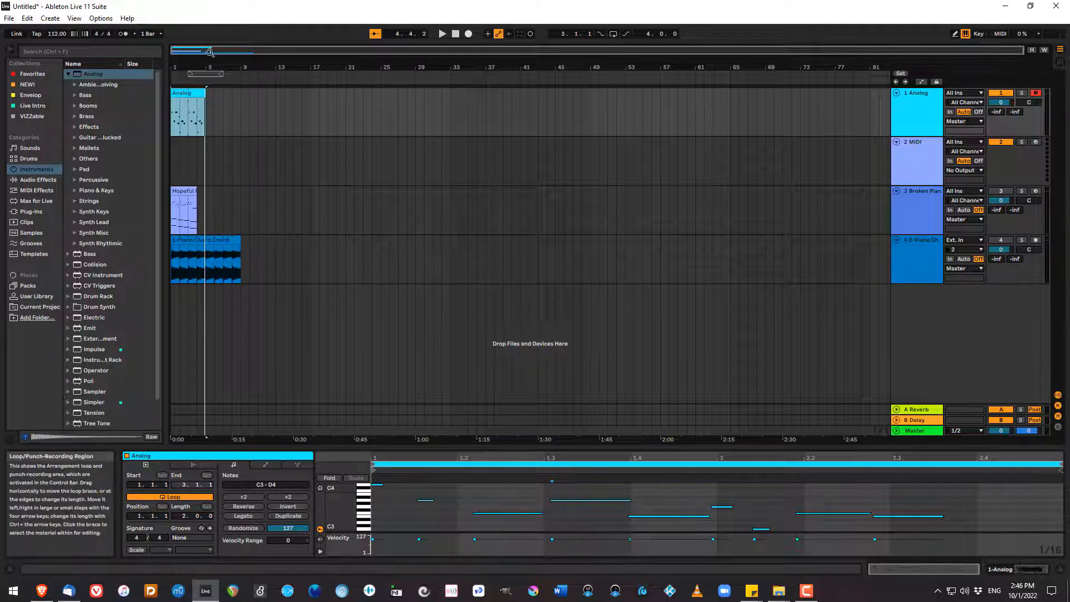
Zoom in on the first bars, enlarge the Analog and E-Piano tracks, and shrink the 2 MIDI and Broken Piano tracks.
{"action": "left_click_drag", "start_coordinate": [203, 49], "coordinate": [203, 101]}
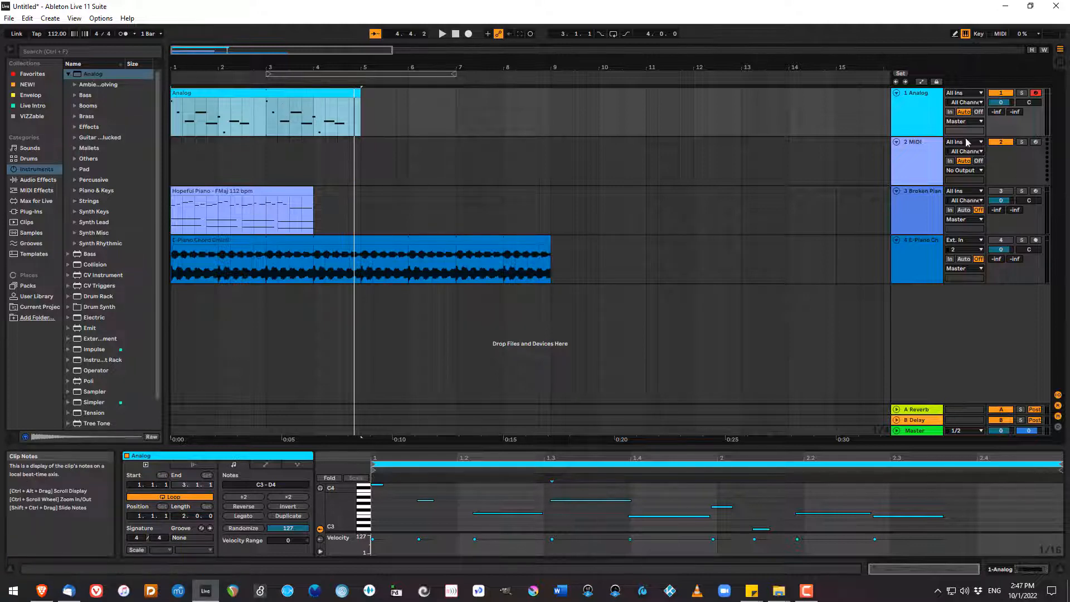
{"action": "left_click_drag", "start_coordinate": [917, 136], "coordinate": [917, 255]}
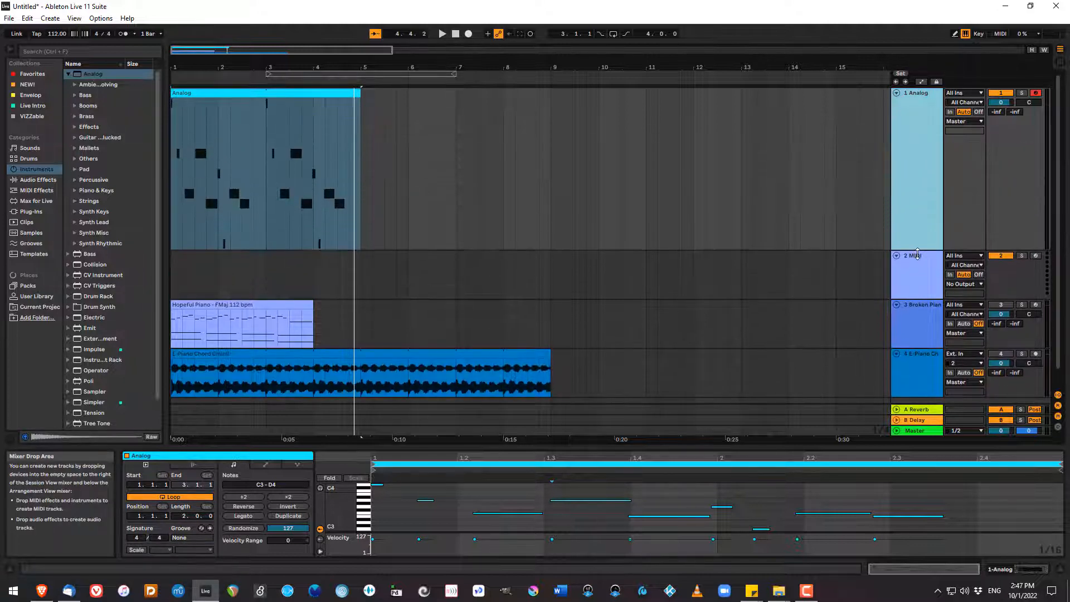
{"action": "left_click", "coordinate": [921, 382]}
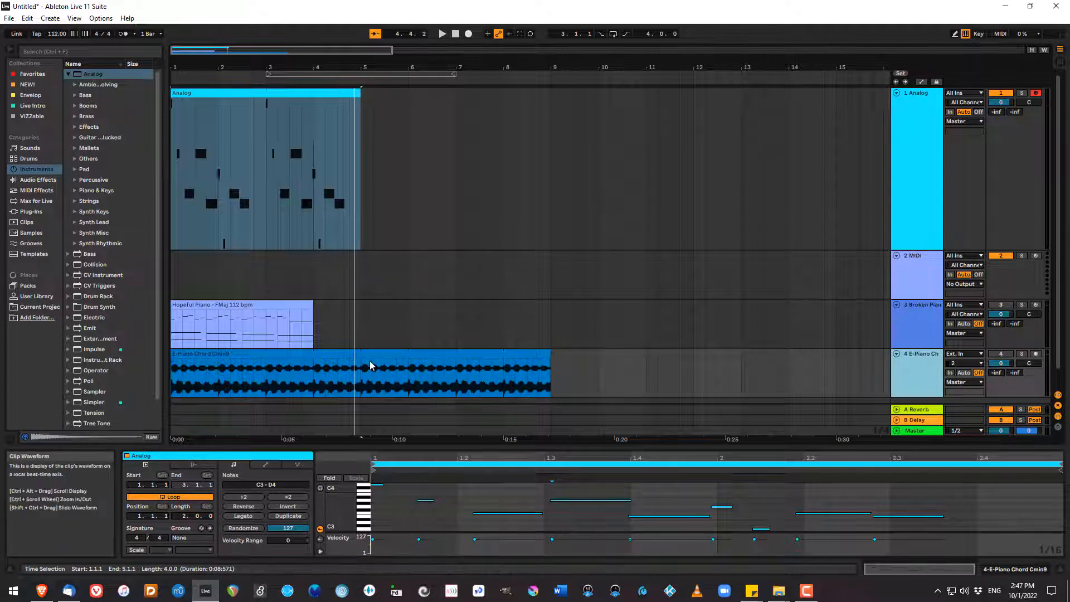
{"action": "left_click_drag", "start_coordinate": [918, 348], "coordinate": [922, 287]}
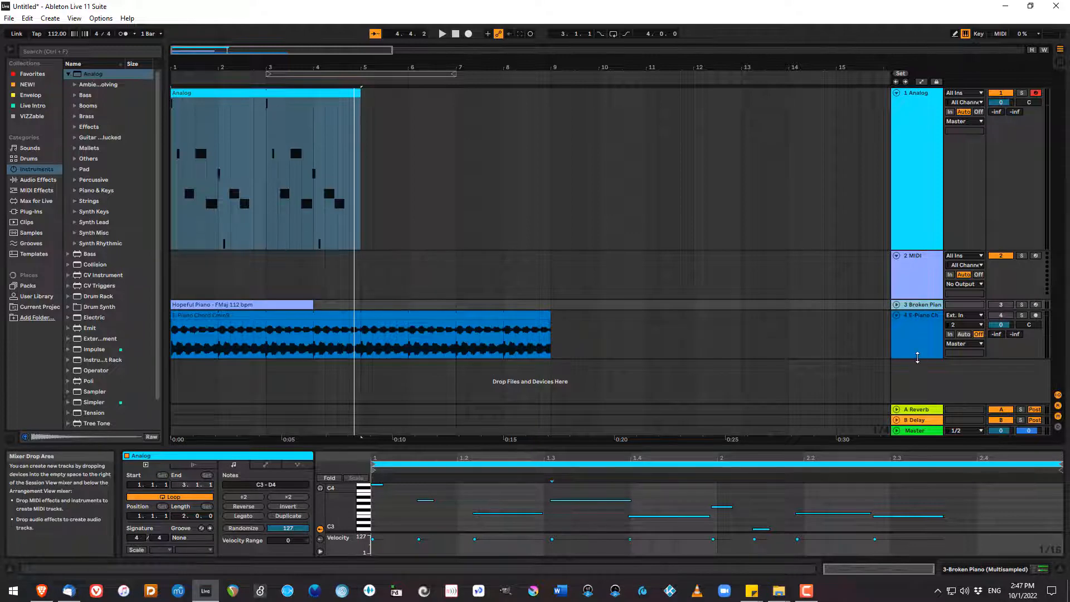
{"action": "left_click_drag", "start_coordinate": [914, 359], "coordinate": [907, 408]}
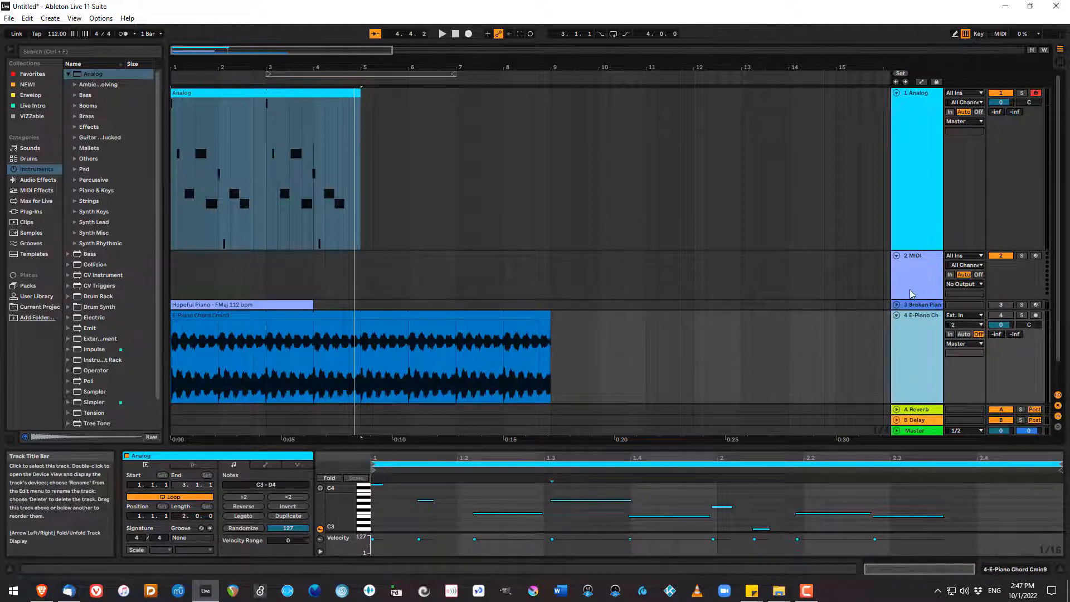
{"action": "left_click_drag", "start_coordinate": [912, 296], "coordinate": [912, 272]}
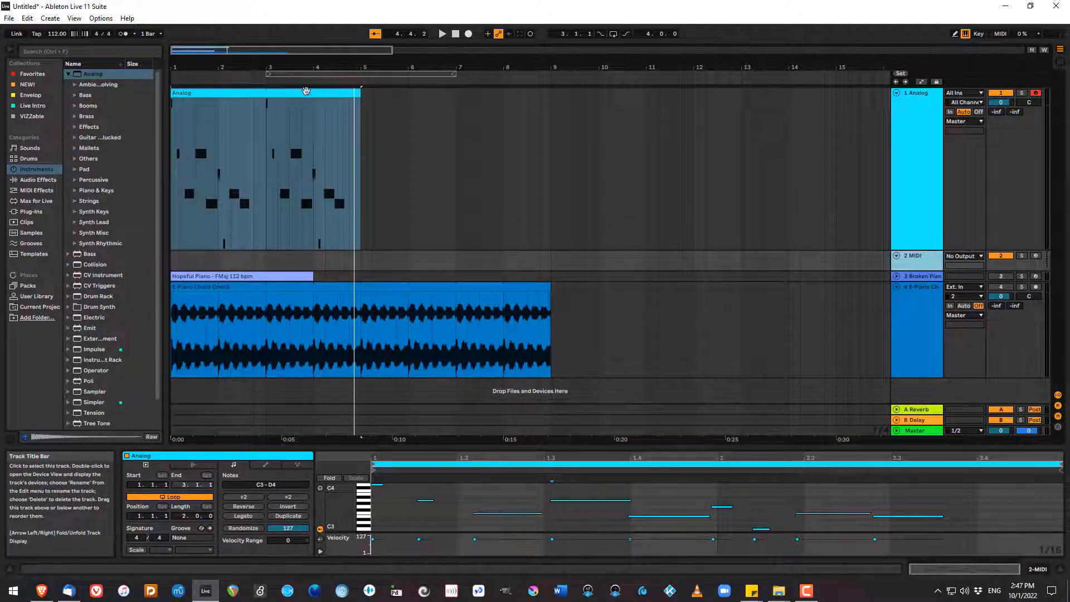
Shorten the Analog clip's loop to end at 2.4.1, play it from the start, and extend the clip to 6.2.1.
{"action": "left_click", "coordinate": [307, 95]}
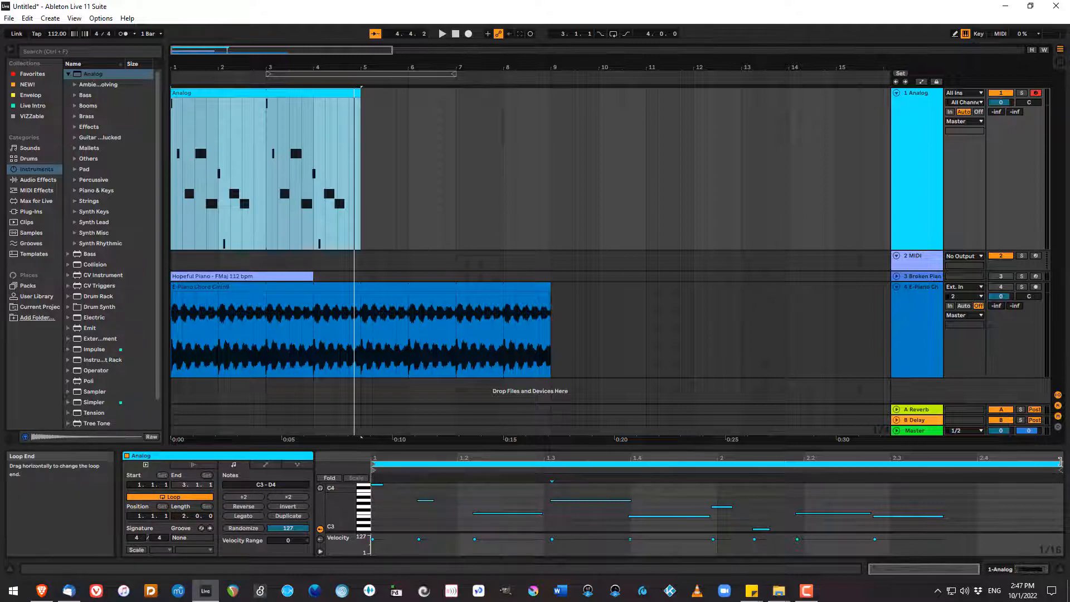
{"action": "left_click_drag", "start_coordinate": [1061, 462], "coordinate": [981, 461]}
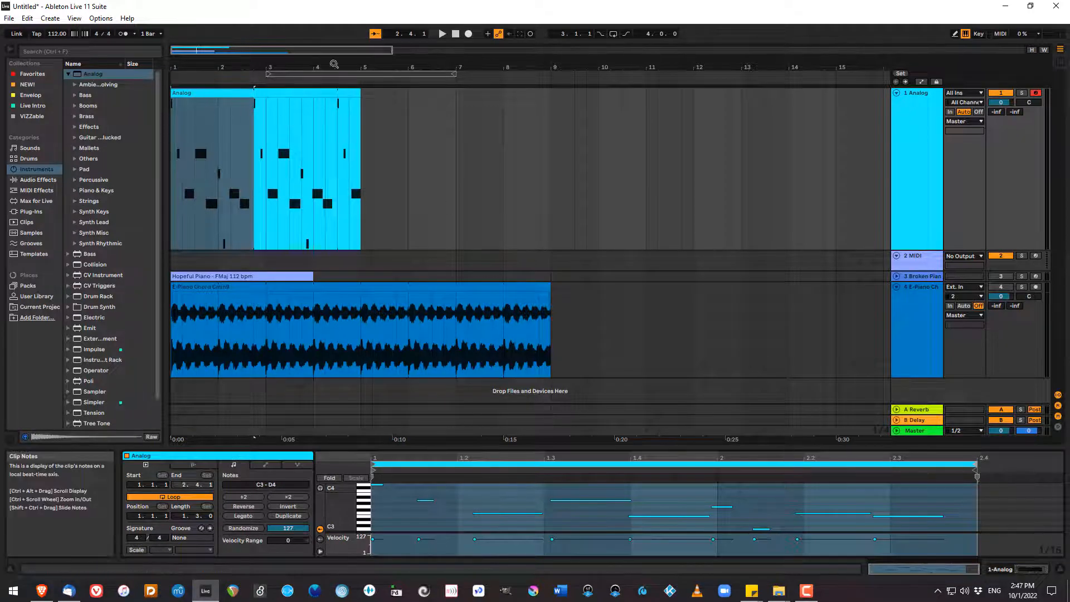
{"action": "left_click", "coordinate": [455, 36]}
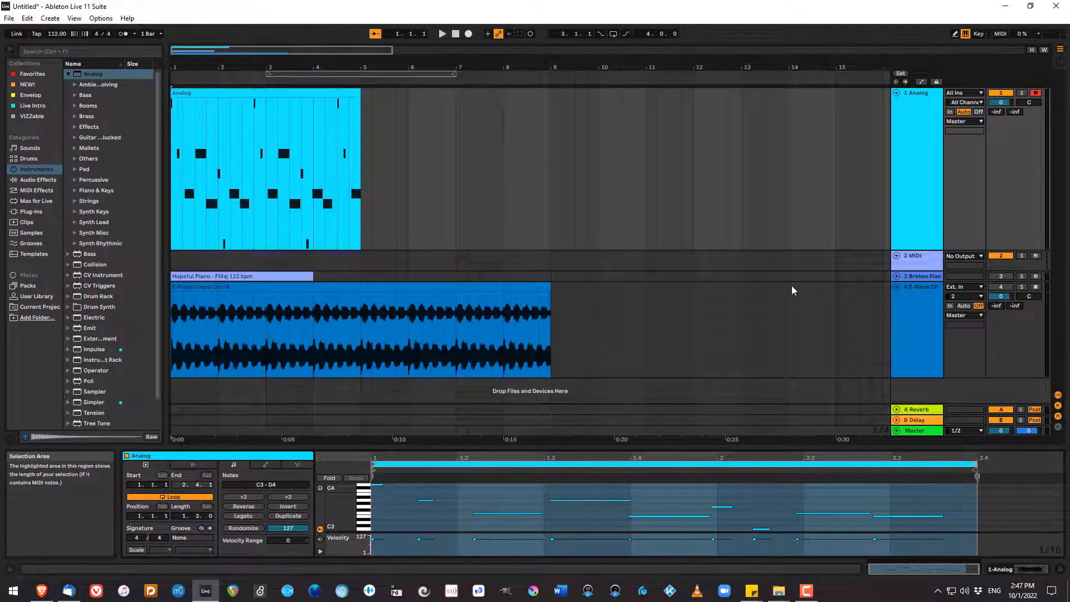
{"action": "left_click", "coordinate": [443, 35]}
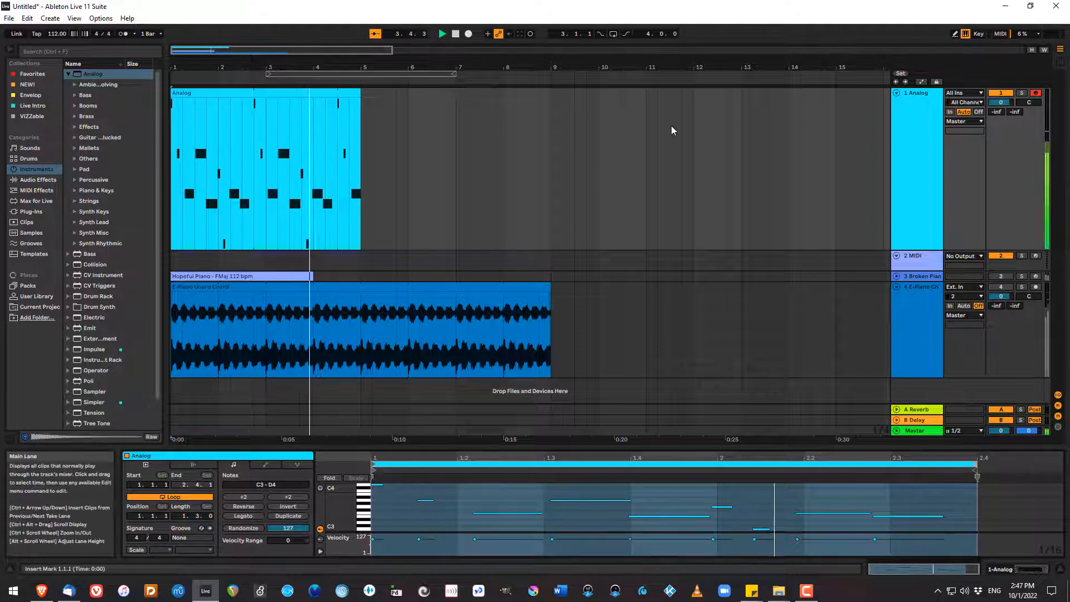
{"action": "key", "text": "space"}
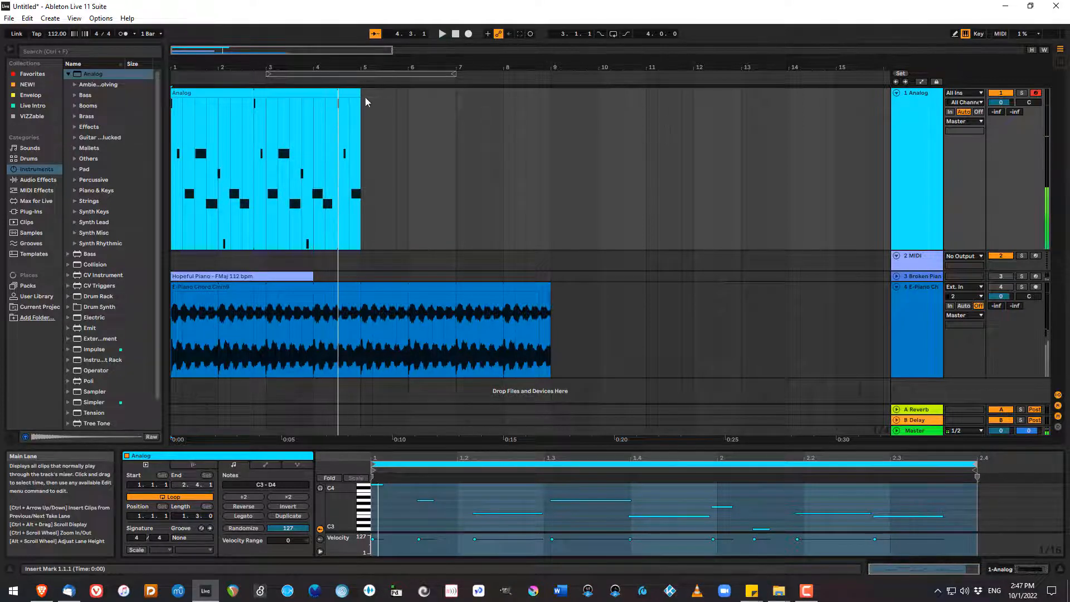
{"action": "left_click_drag", "start_coordinate": [361, 106], "coordinate": [422, 117]}
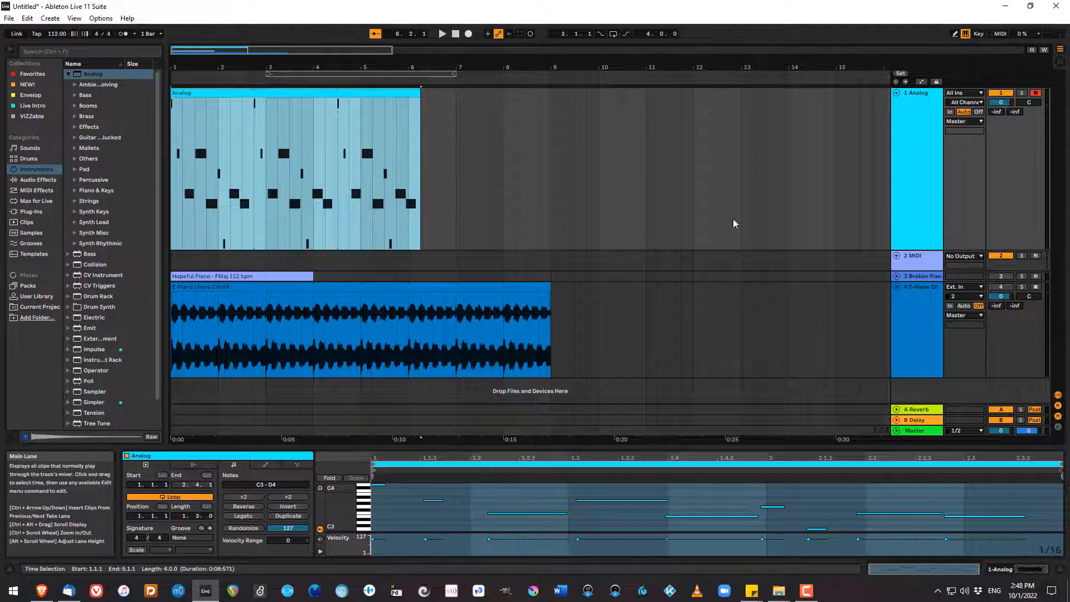
Disarm the Analog track, play it together with the reactivated E-Piano track from the start, and switch to the Session View.
{"action": "left_click", "coordinate": [1036, 94]}
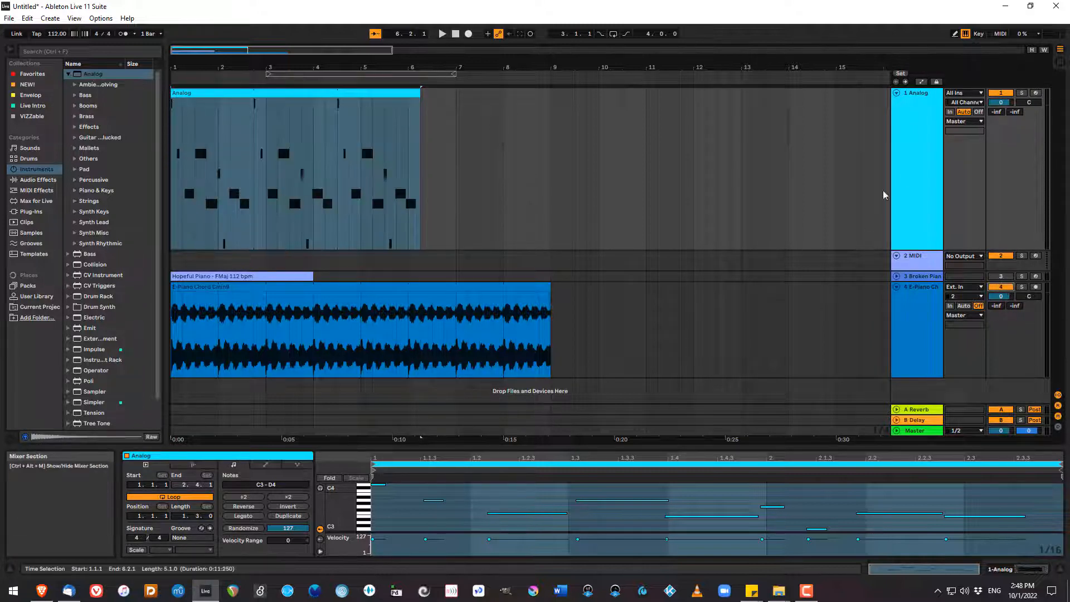
{"action": "left_click", "coordinate": [455, 35]}
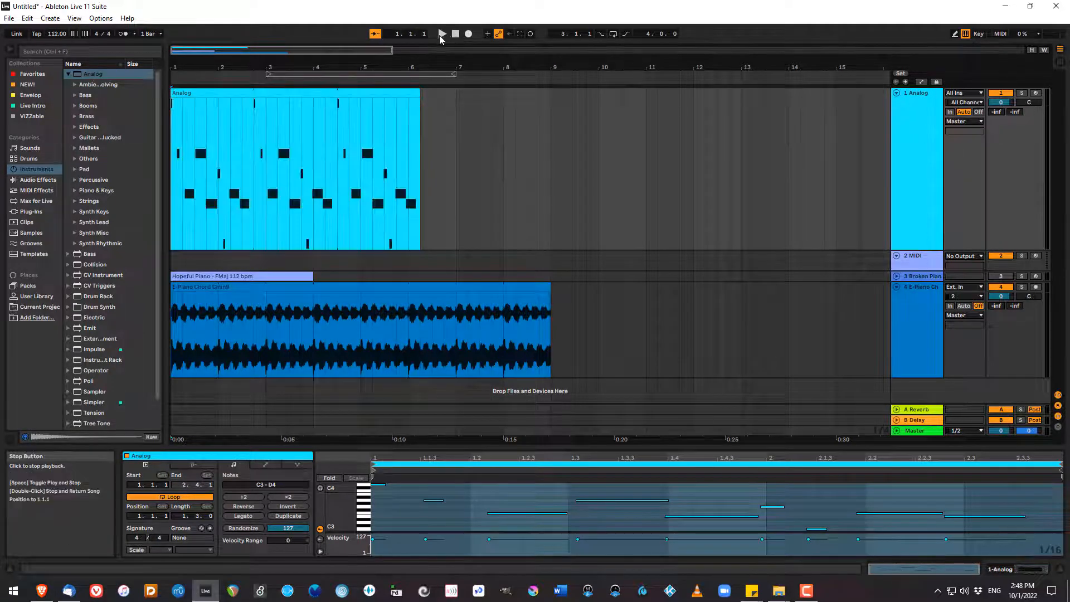
{"action": "left_click", "coordinate": [440, 34]}
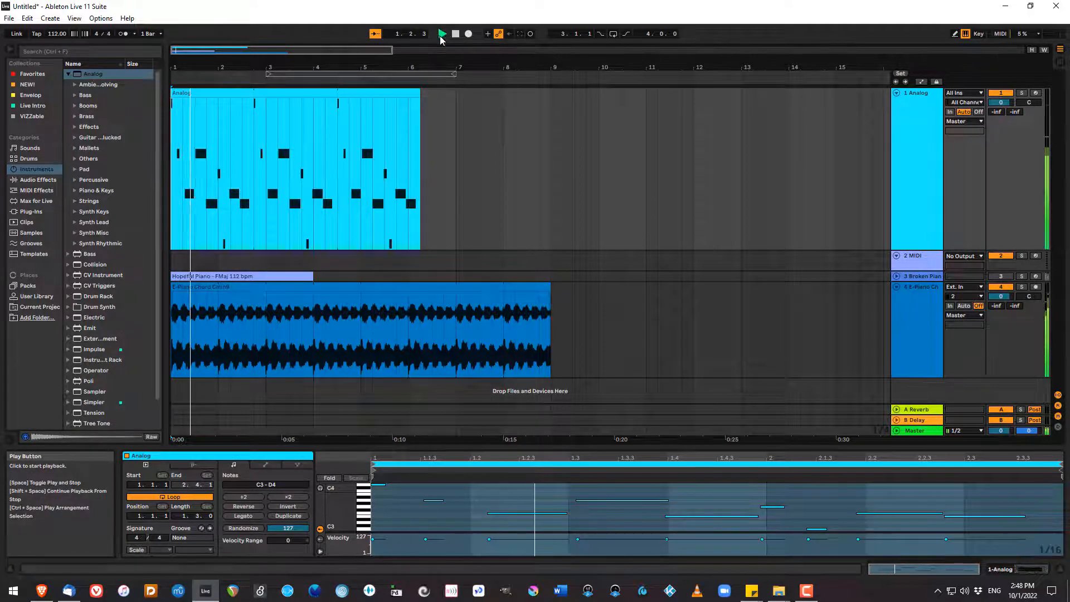
{"action": "key", "text": "Tab"}
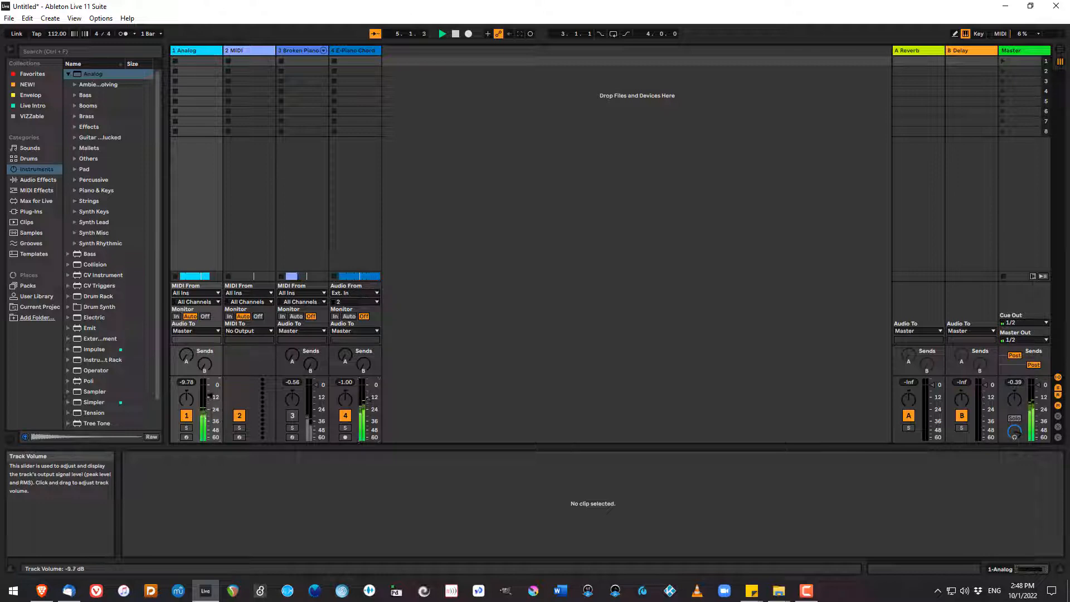
Return to the Arrangement View and extend the looped Analog clip to 8.4.1.
{"action": "key", "text": "Tab"}
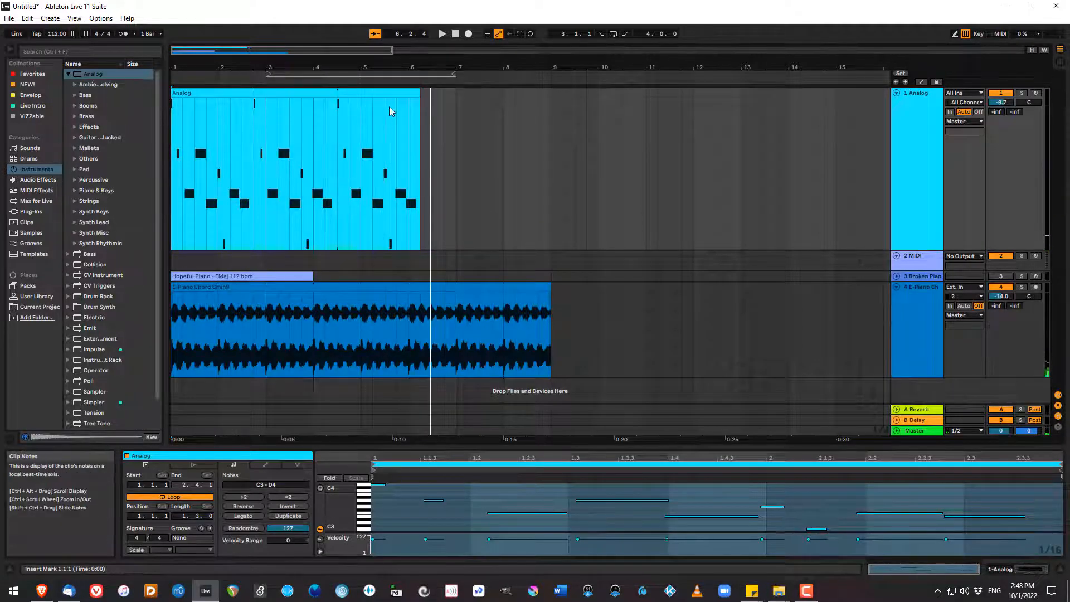
{"action": "left_click_drag", "start_coordinate": [420, 98], "coordinate": [500, 119]}
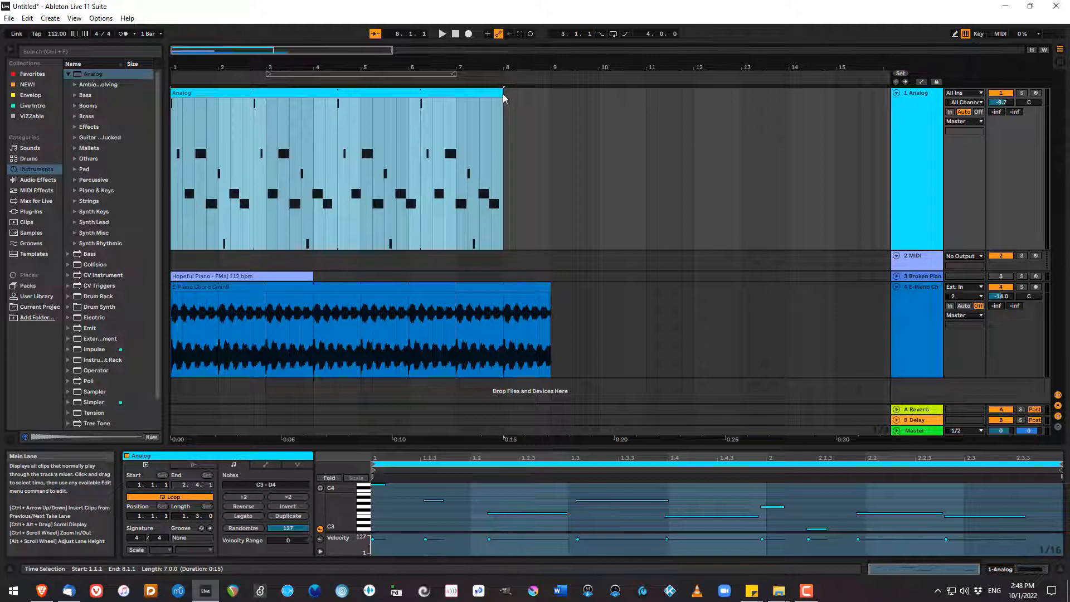
{"action": "left_click_drag", "start_coordinate": [504, 99], "coordinate": [539, 100]}
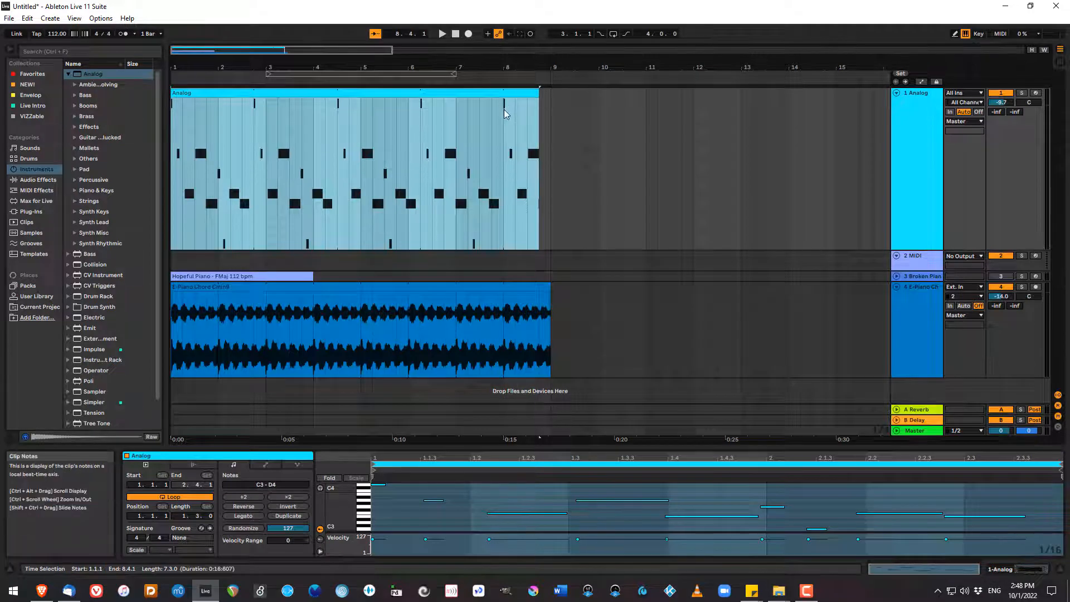
Delete the empty 2 MIDI track and reduce the heights of the Analog and E-Piano tracks.
{"action": "left_click", "coordinate": [503, 291]}
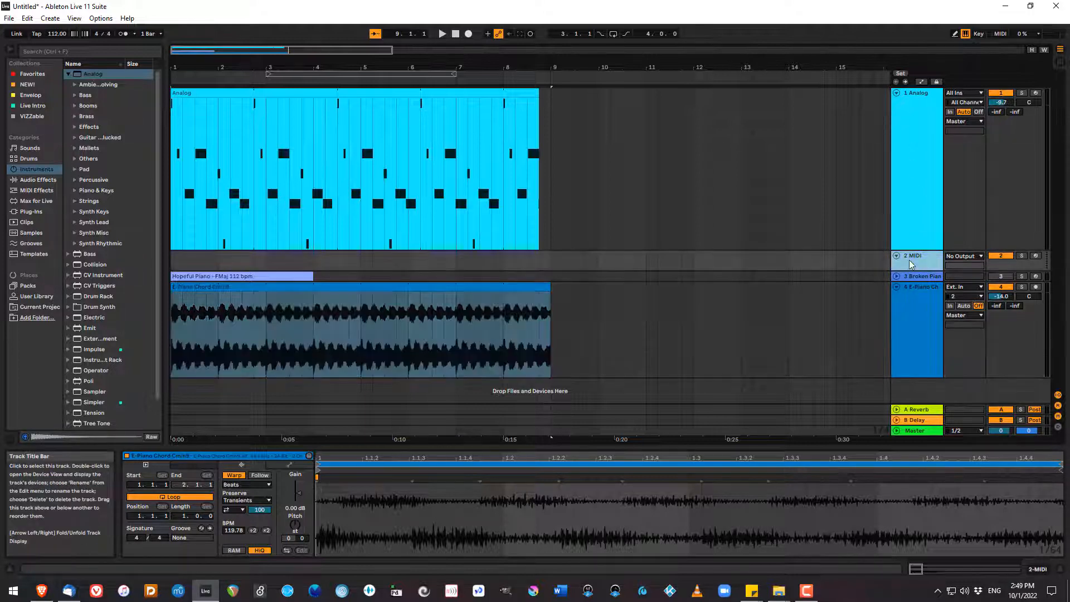
{"action": "key", "text": "Delete"}
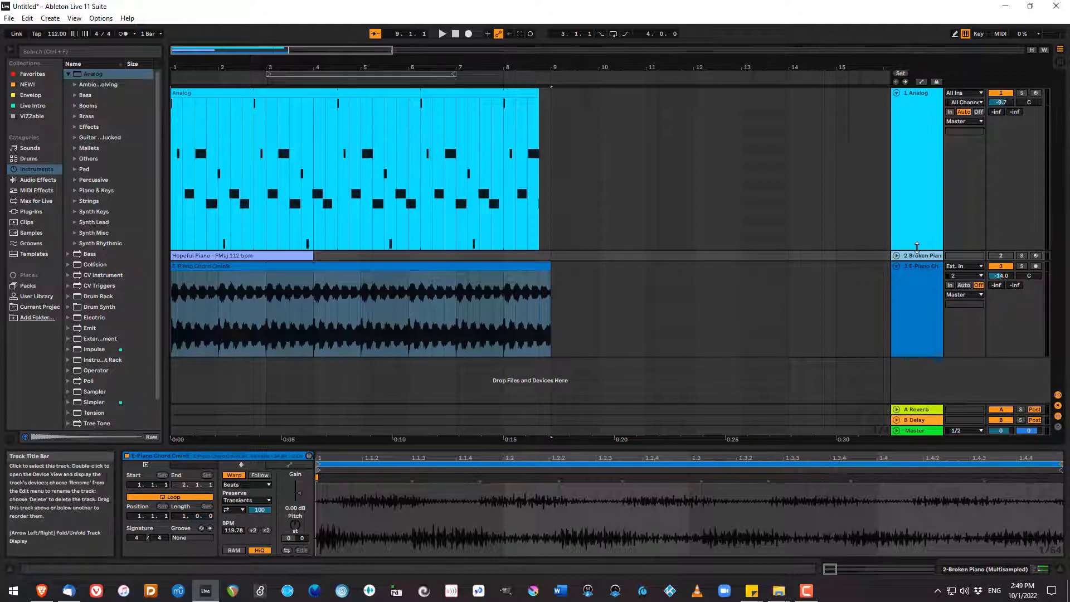
{"action": "left_click_drag", "start_coordinate": [917, 247], "coordinate": [918, 146]}
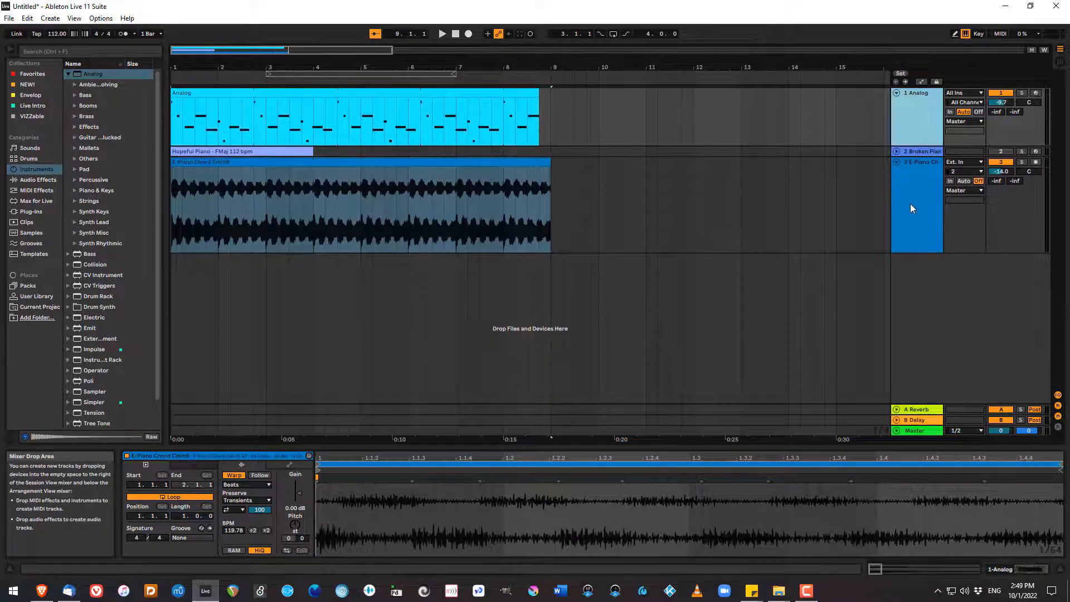
{"action": "left_click_drag", "start_coordinate": [918, 253], "coordinate": [921, 215]}
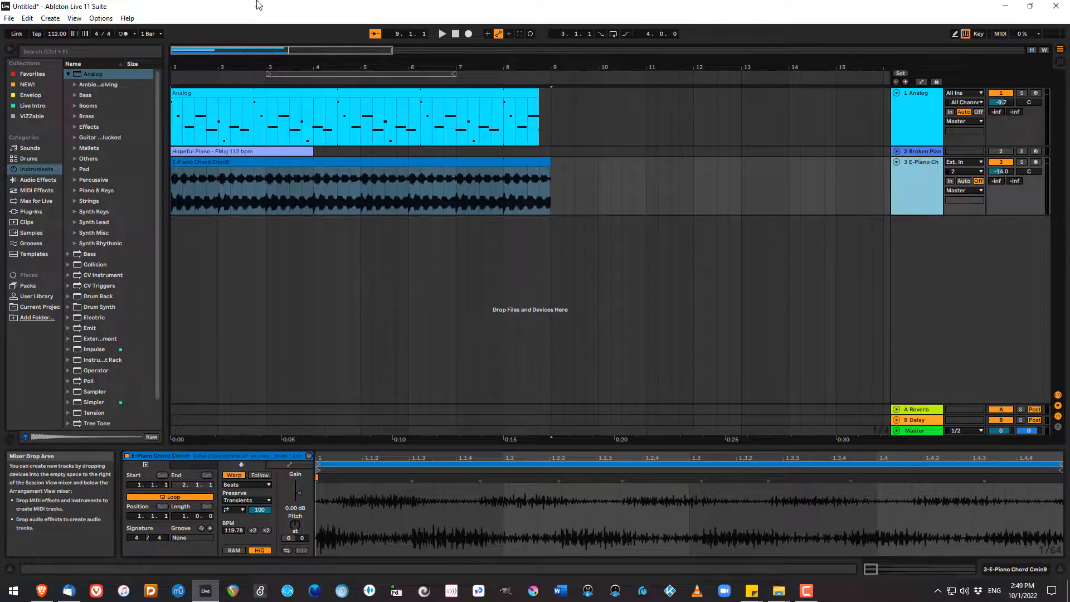
Insert an audio track below the E-Piano track, and arm and solo it with the playhead at 1.1.1.
{"action": "left_click", "coordinate": [48, 19]}
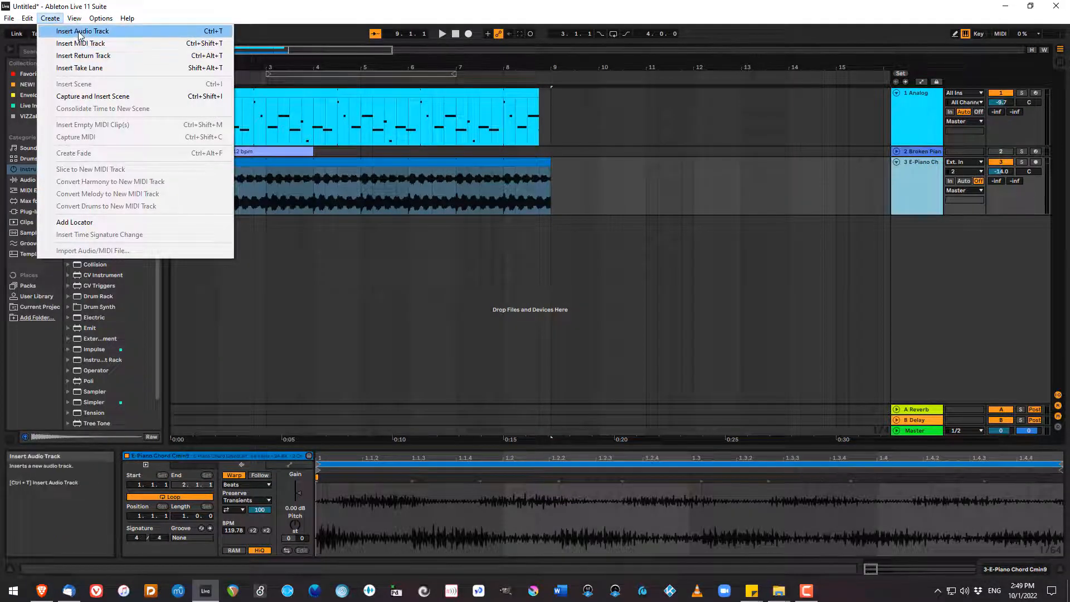
{"action": "left_click", "coordinate": [80, 32]}
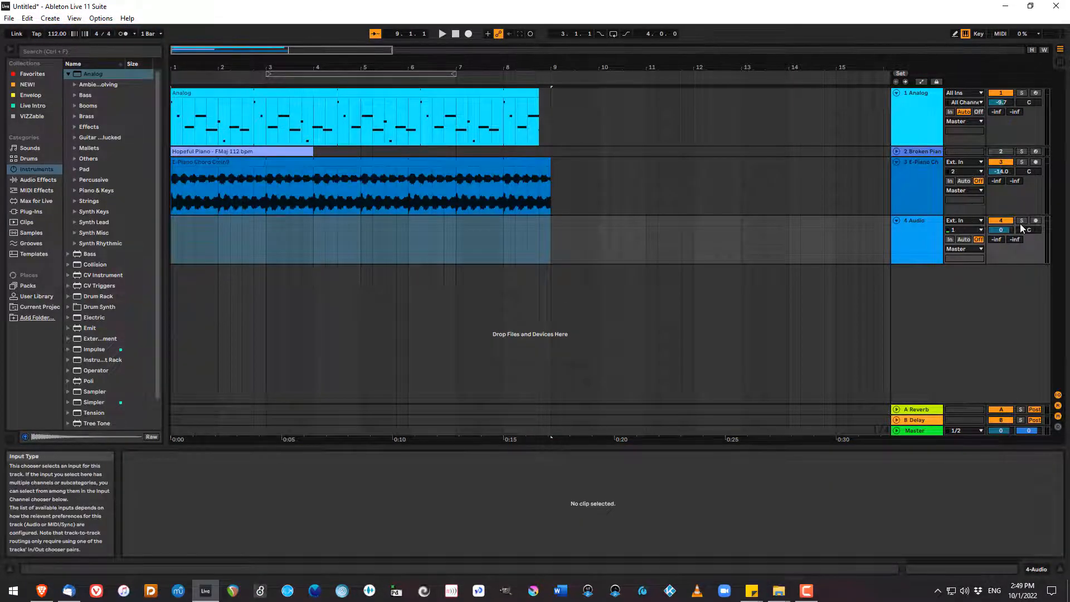
{"action": "left_click", "coordinate": [1036, 220]}
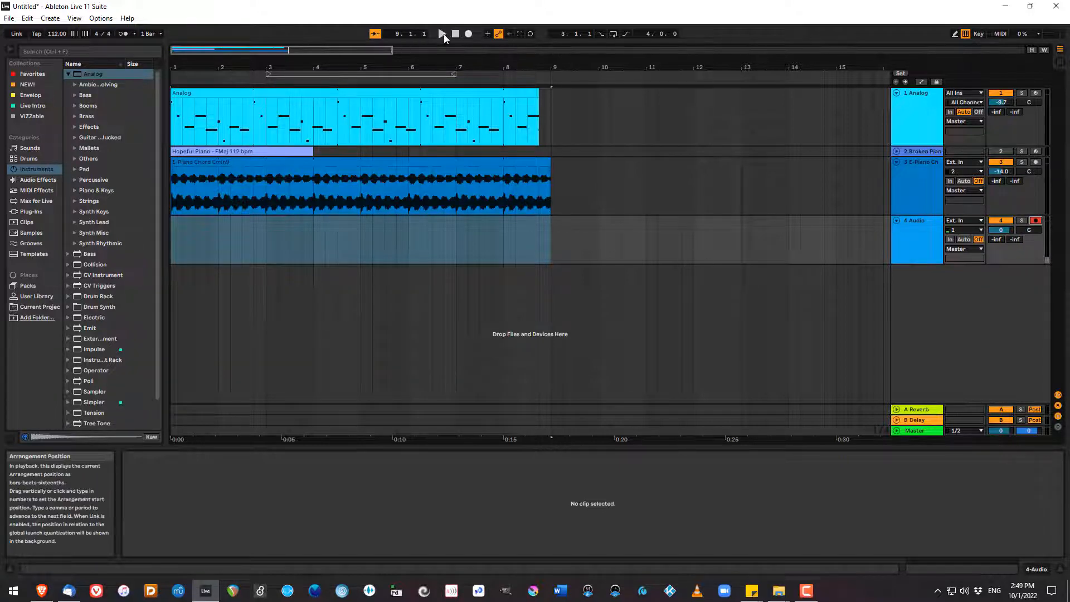
{"action": "left_click", "coordinate": [460, 35]}
{"action": "left_click", "coordinate": [1023, 222]}
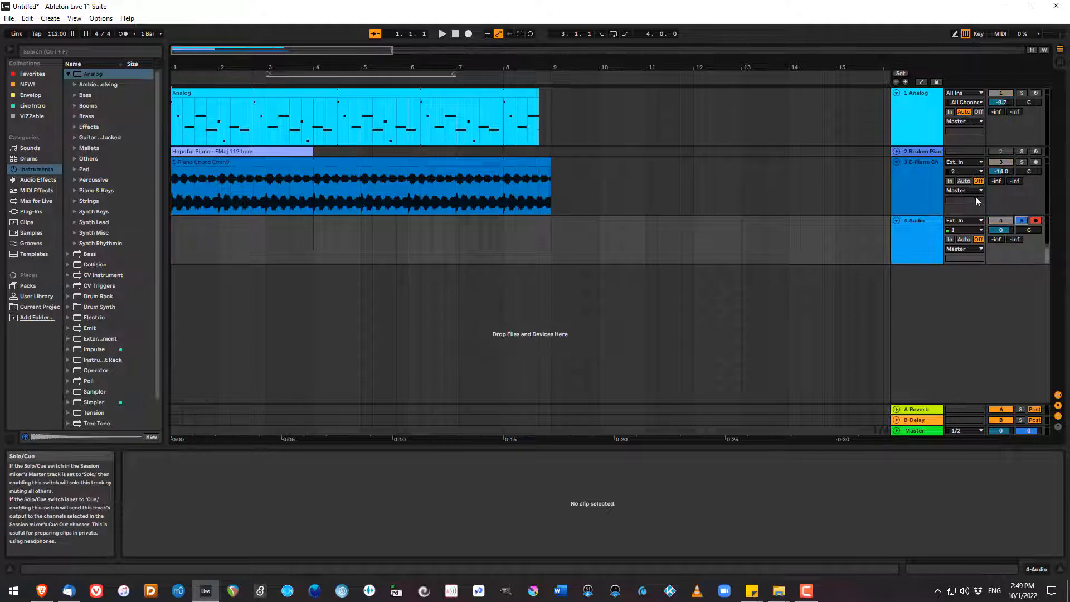
Record an audio clip just over one bar long on the new track and return the playhead to 1.1.1.
{"action": "left_click", "coordinate": [469, 34]}
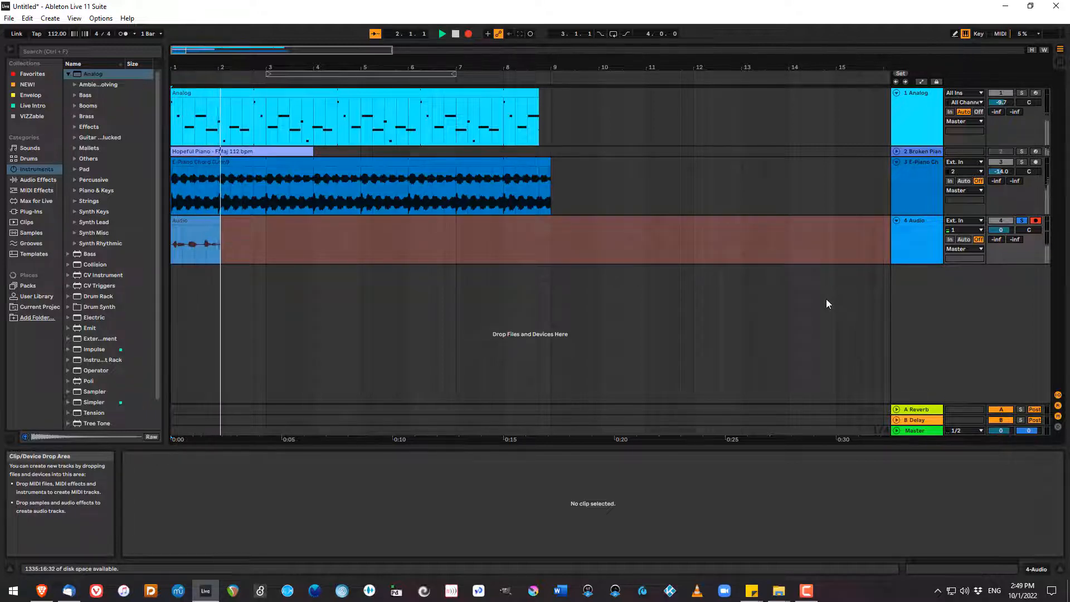
{"action": "key", "text": "space"}
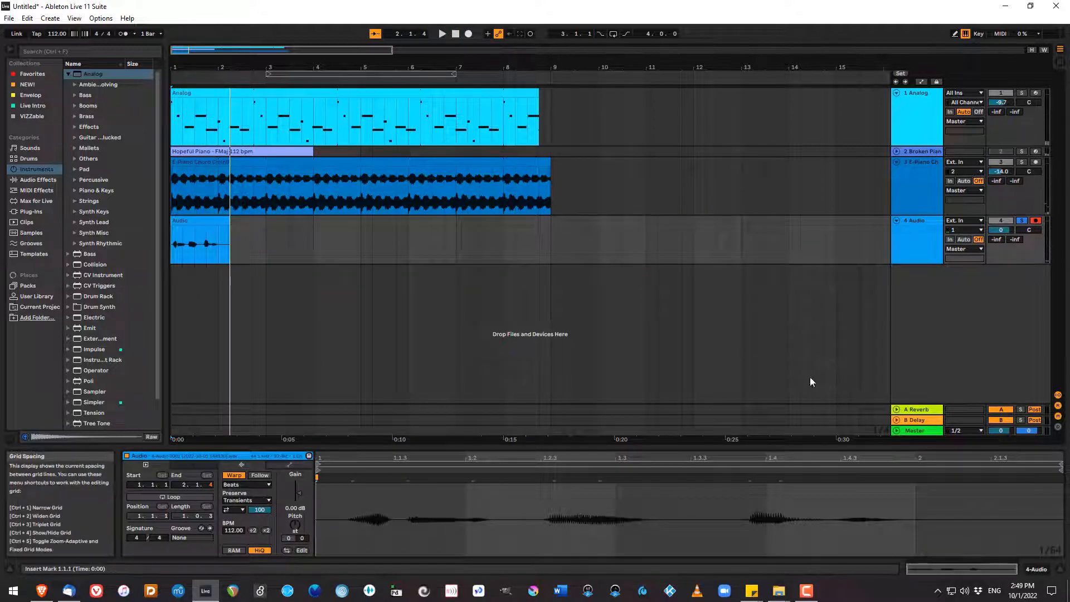
{"action": "left_click", "coordinate": [456, 35]}
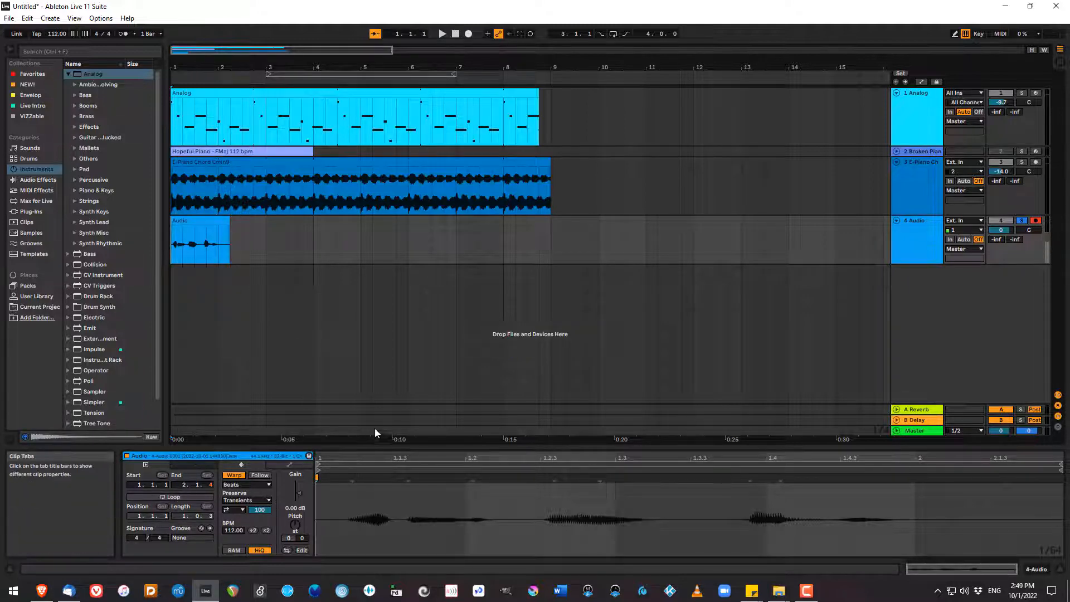
Turn on looping for the recorded audio clip and shorten its loop to one bar, ending at 2.1.1.
{"action": "left_click", "coordinate": [212, 235]}
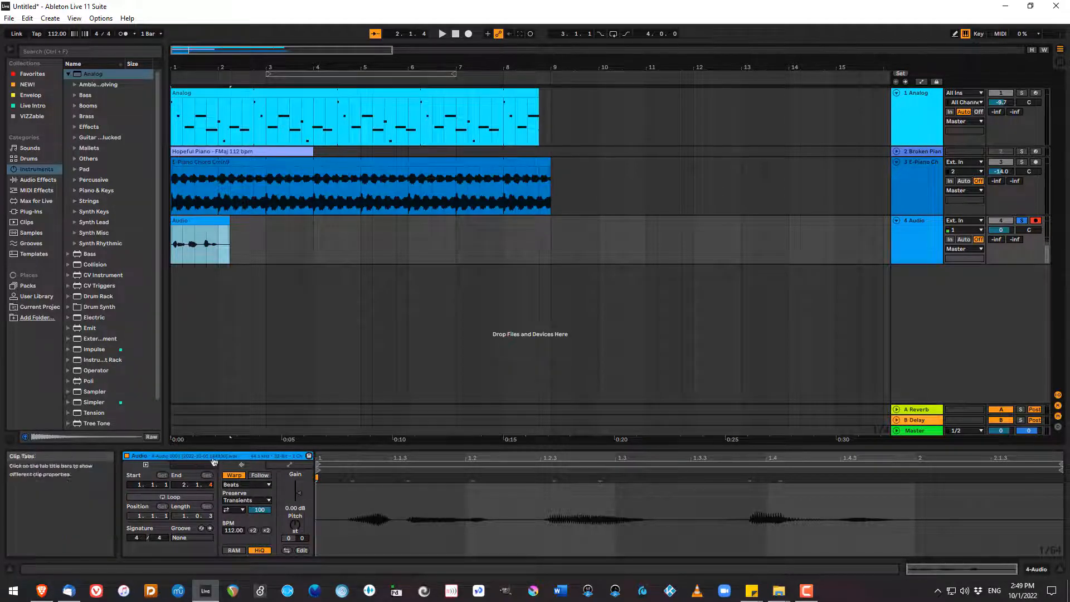
{"action": "left_click", "coordinate": [177, 497]}
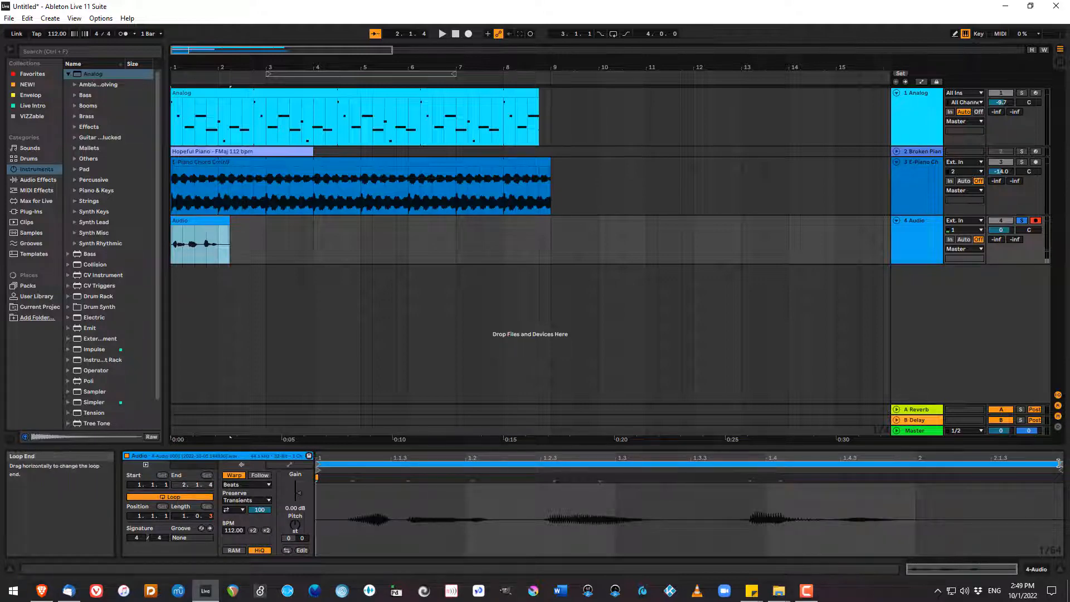
{"action": "left_click_drag", "start_coordinate": [1058, 462], "coordinate": [911, 461]}
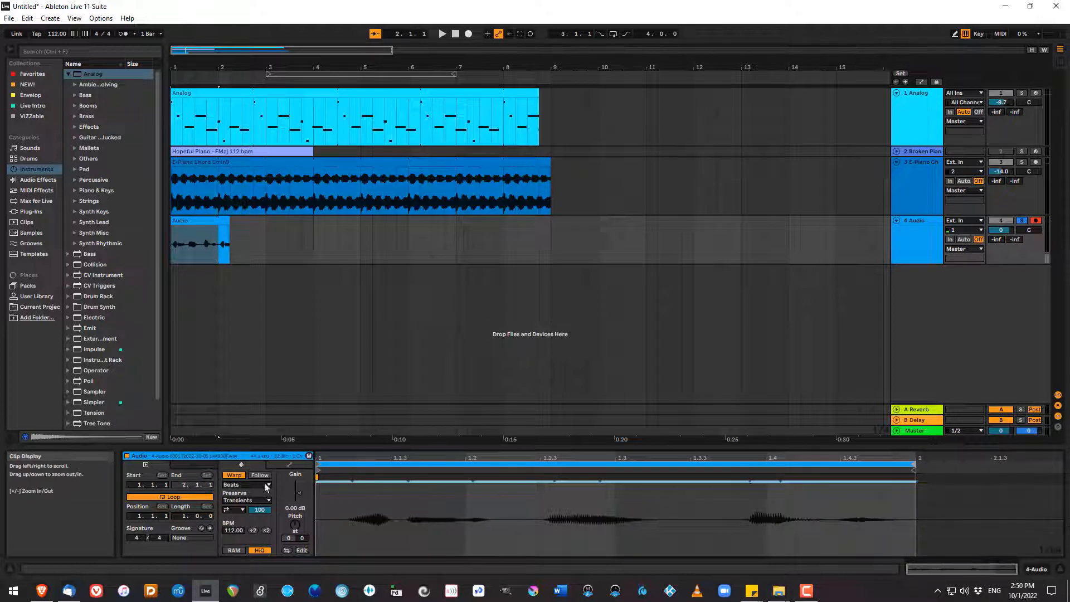
Raise the recorded clip's gain to 5.44 dB and extend the looped clip to bar 3.
{"action": "left_click_drag", "start_coordinate": [299, 491], "coordinate": [299, 489]}
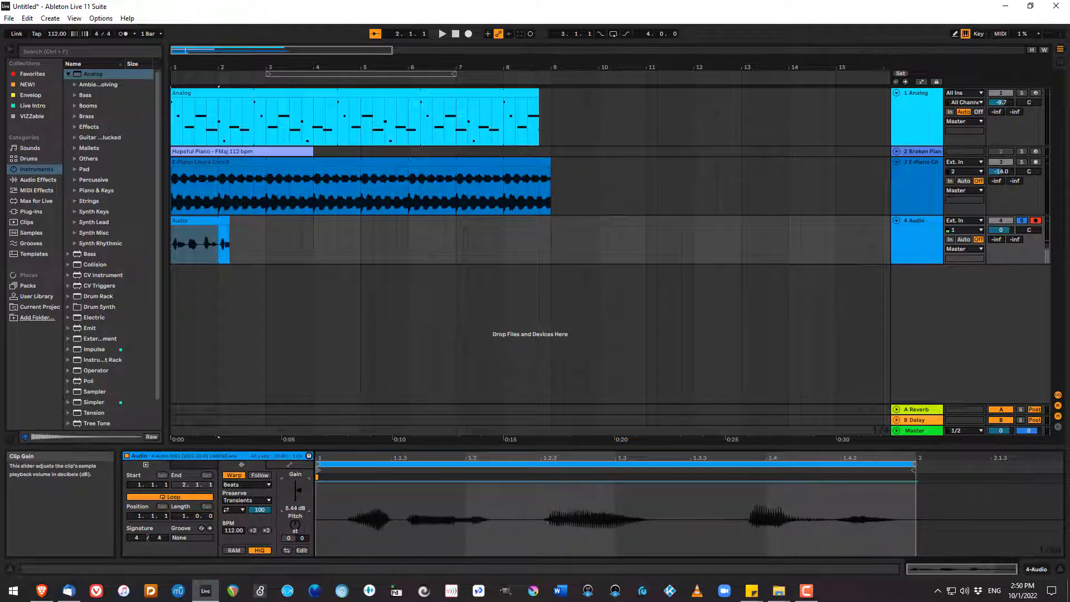
{"action": "left_click", "coordinate": [254, 239]}
{"action": "left_click_drag", "start_coordinate": [229, 223], "coordinate": [266, 222]}
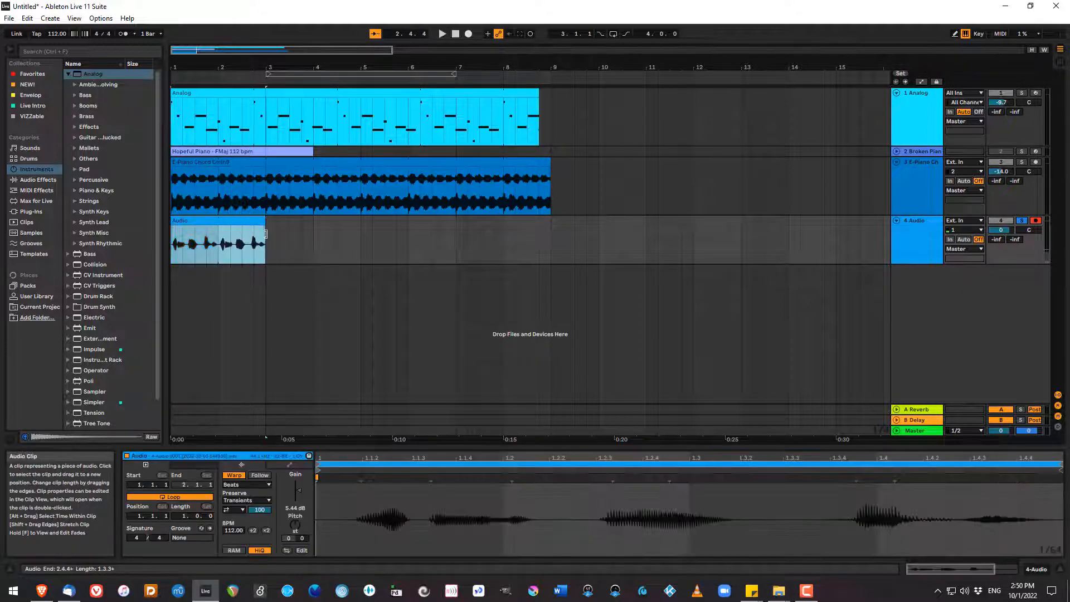
Disarm the audio track and play its looped clip solo from the start up to bar 3.
{"action": "left_click", "coordinate": [455, 34]}
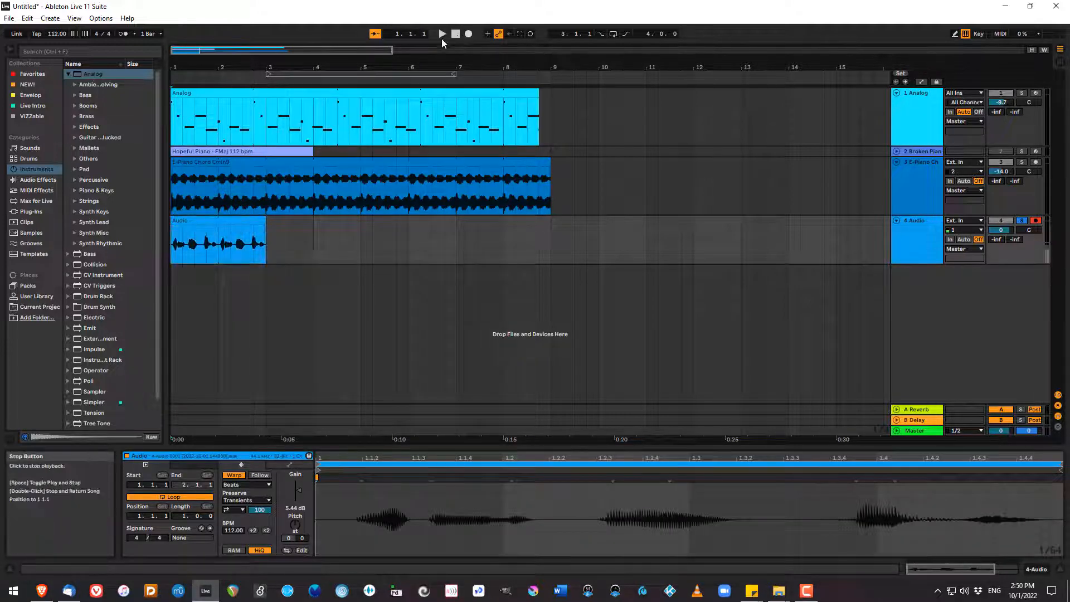
{"action": "left_click", "coordinate": [1037, 221]}
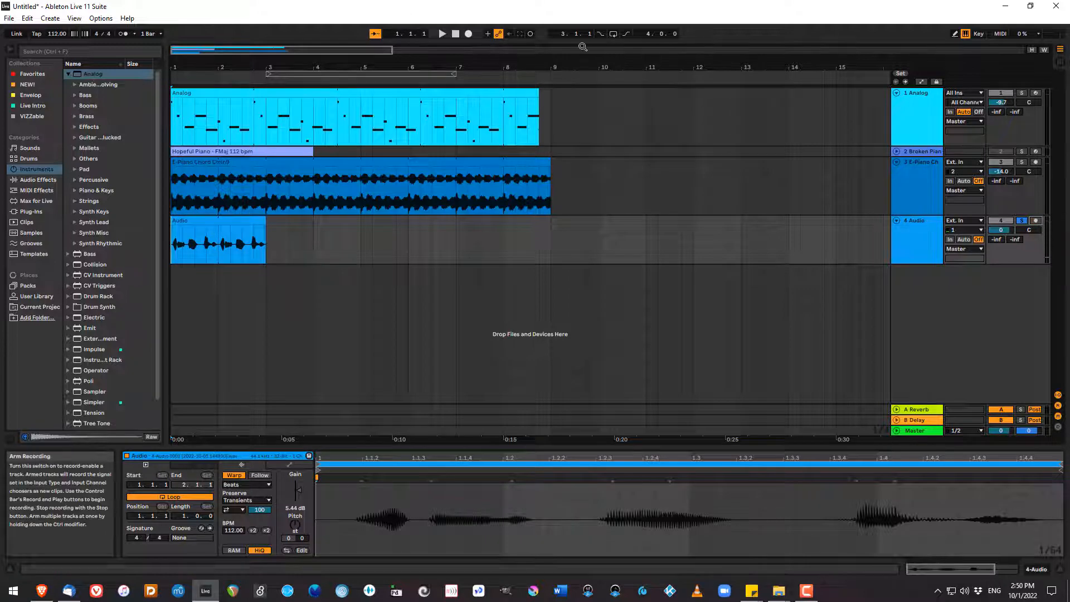
{"action": "left_click", "coordinate": [442, 35]}
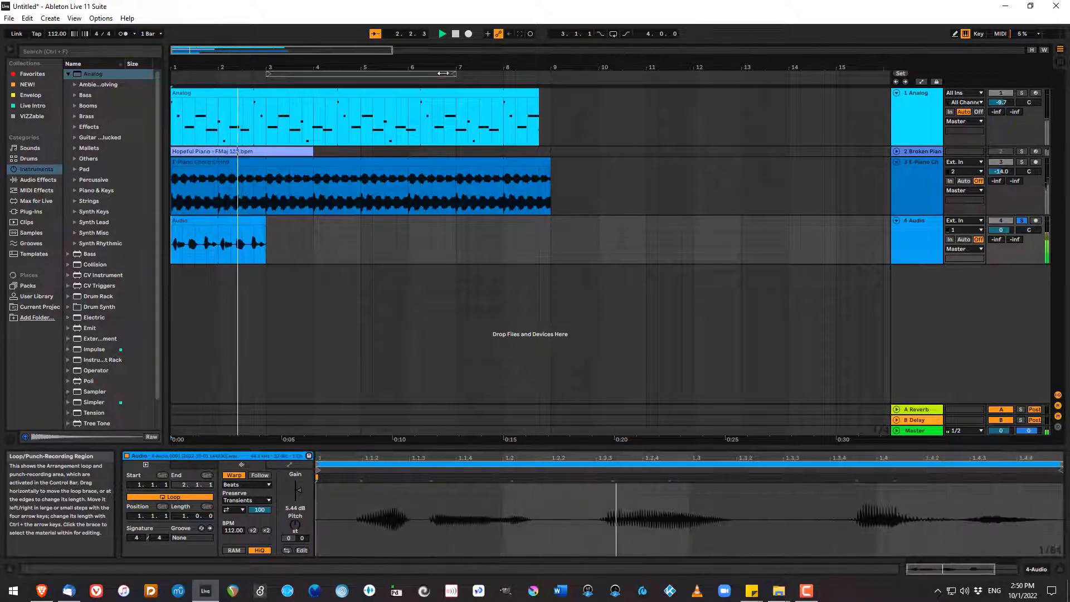
{"action": "left_click", "coordinate": [456, 34]}
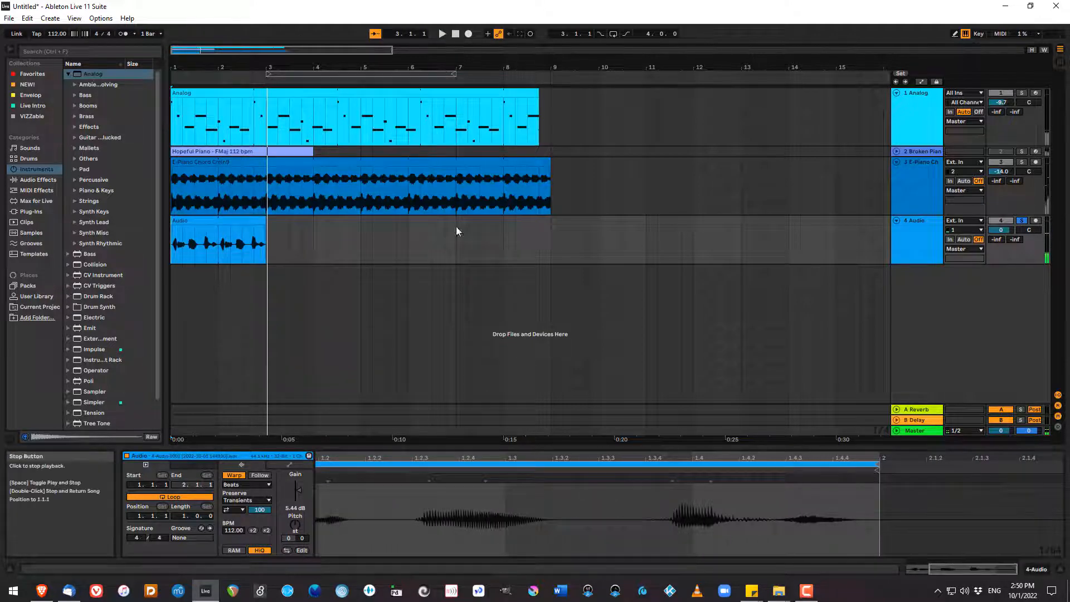